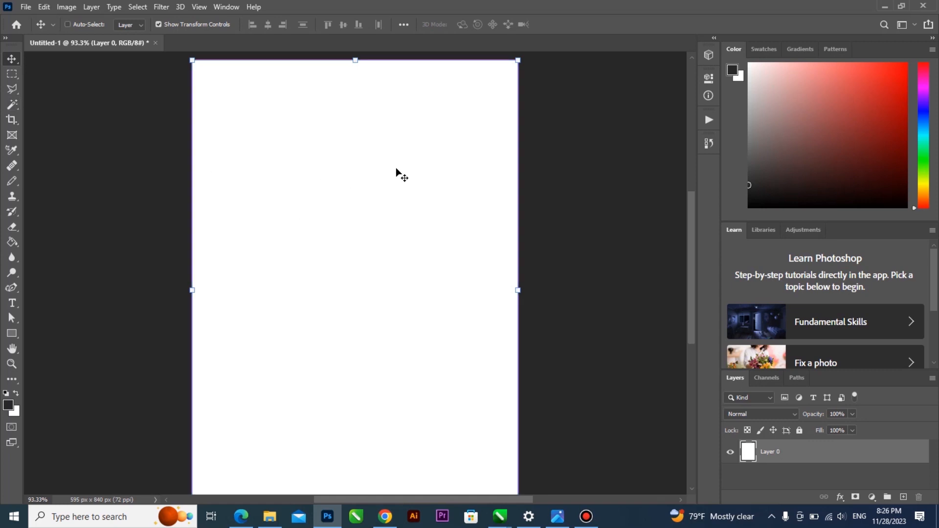
Zoom the white 595 x 840 canvas and choose the Polygonal Lasso Tool from the lasso flyout
click(559, 181)
scroll(489, 188, down, 2)
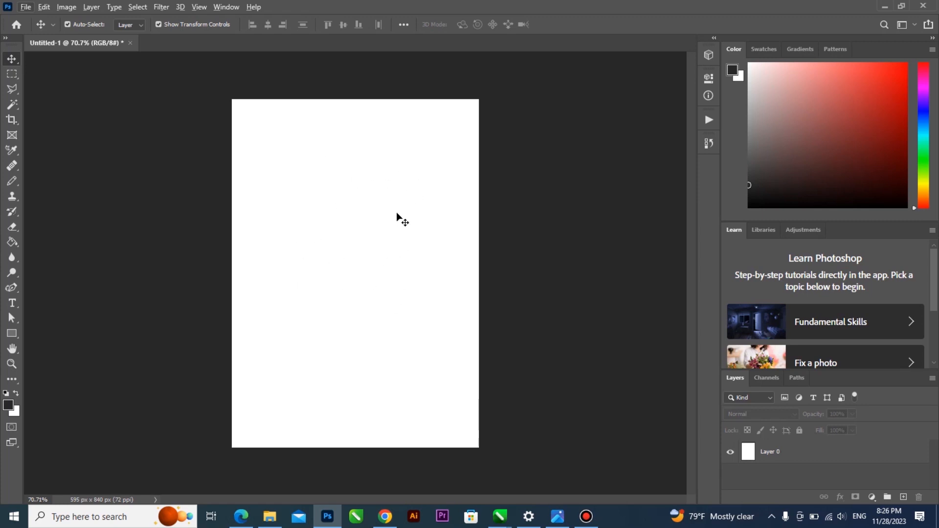
key(alt)
scroll(336, 234, up, 2)
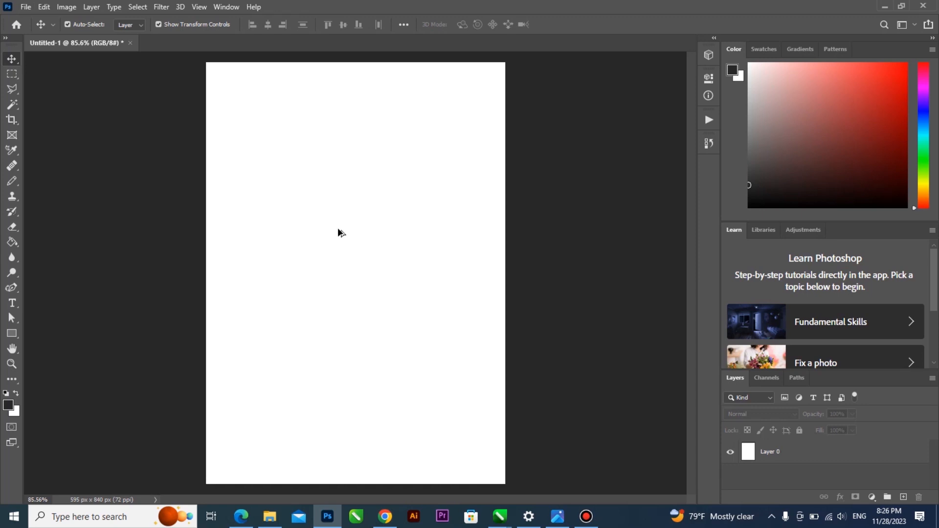
scroll(338, 228, down, 2)
scroll(334, 279, up, 2)
scroll(337, 279, up, 1)
scroll(339, 274, down, 3)
scroll(335, 308, up, 1)
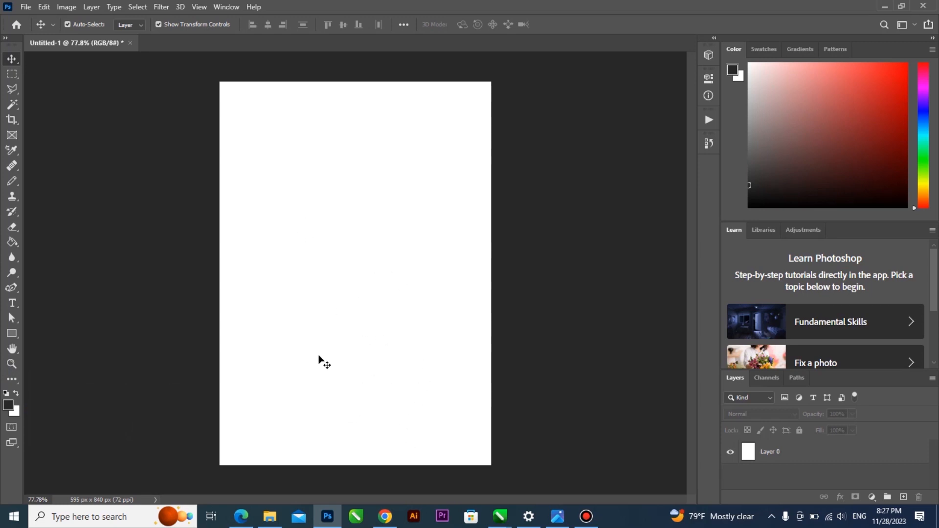
click(15, 90)
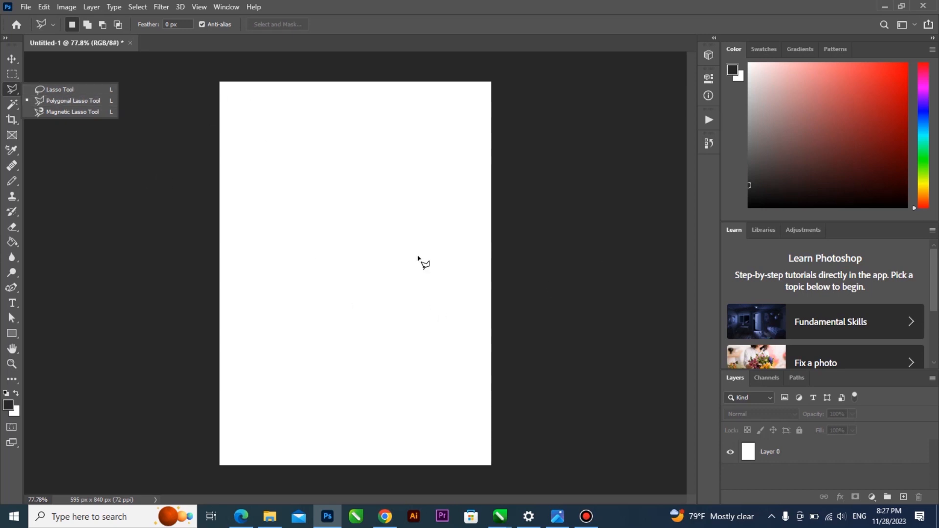
click(366, 3)
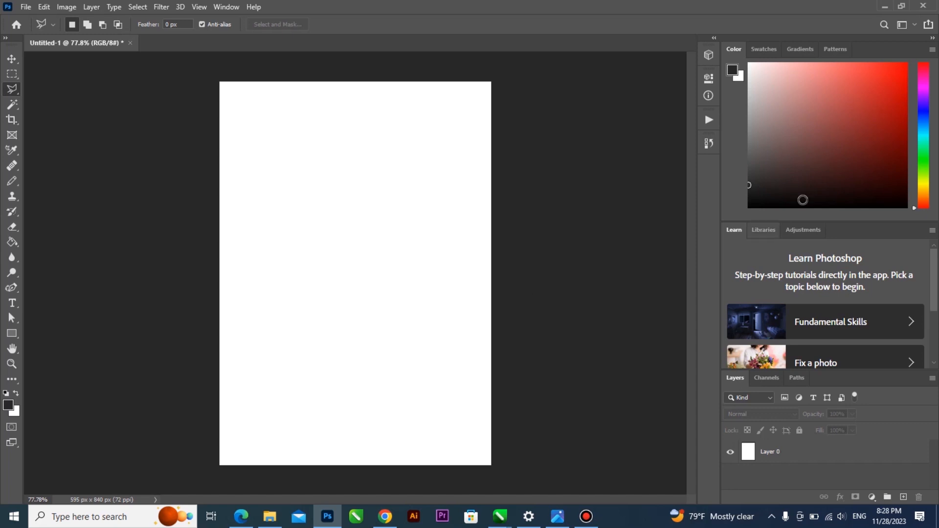
Drag the blended-families photo from Downloads onto the canvas and commit its placement
click(270, 516)
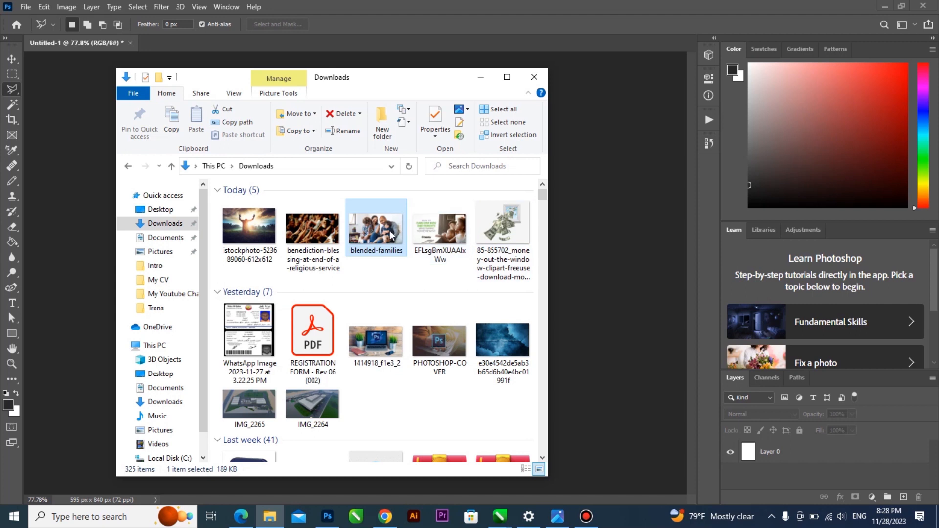
drag(387, 232, 527, 288)
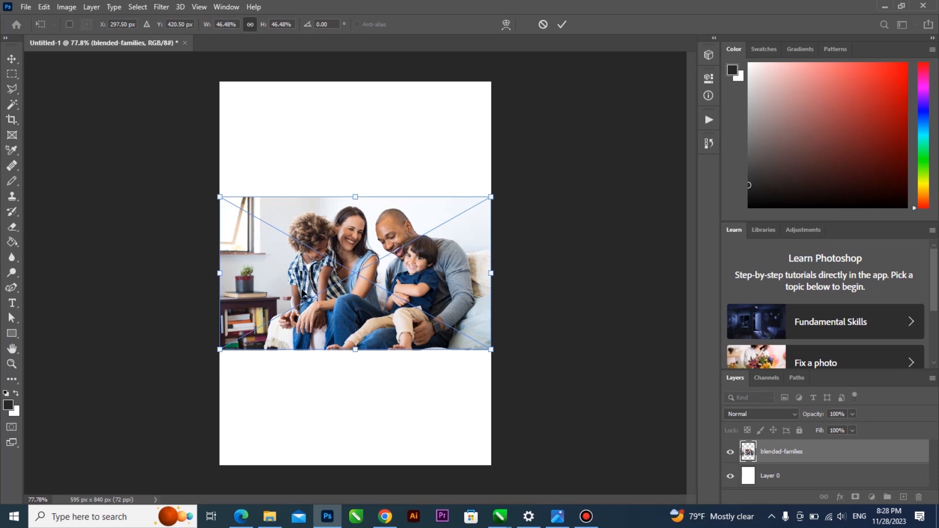
key(Return)
key(l)
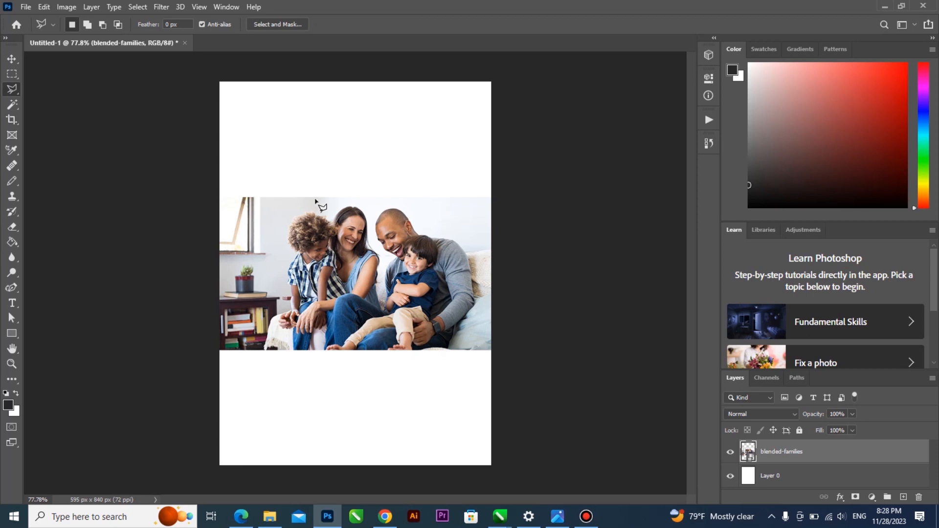
Rasterize the blended-families smart object into a pixel layer by accepting the Eraser's prompt
click(11, 58)
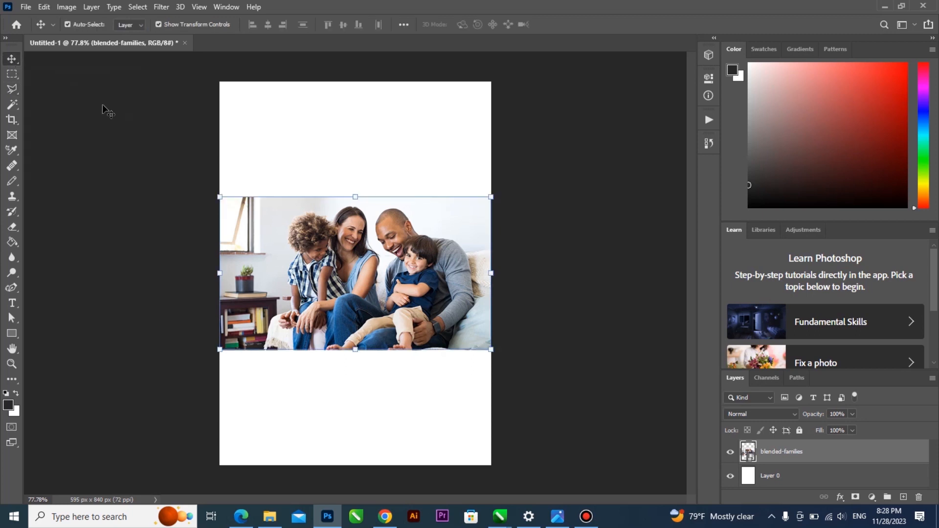
key(e)
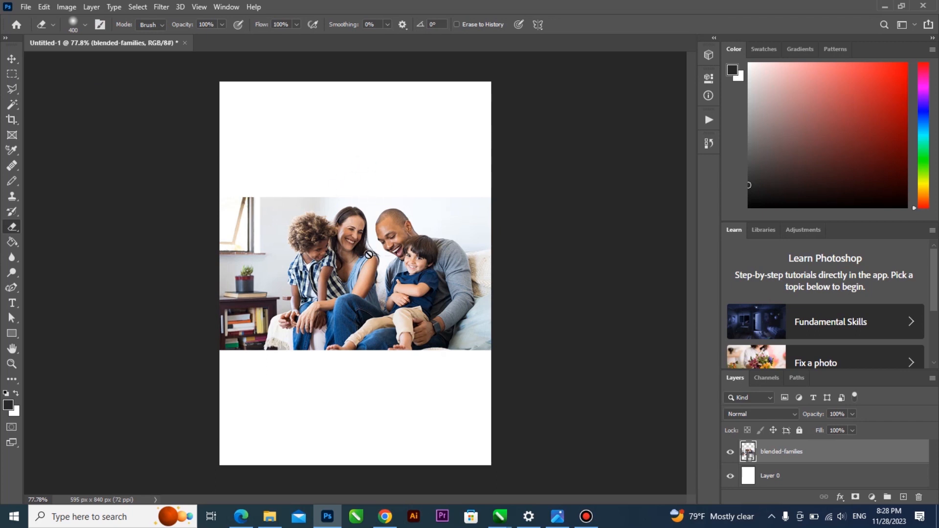
click(416, 251)
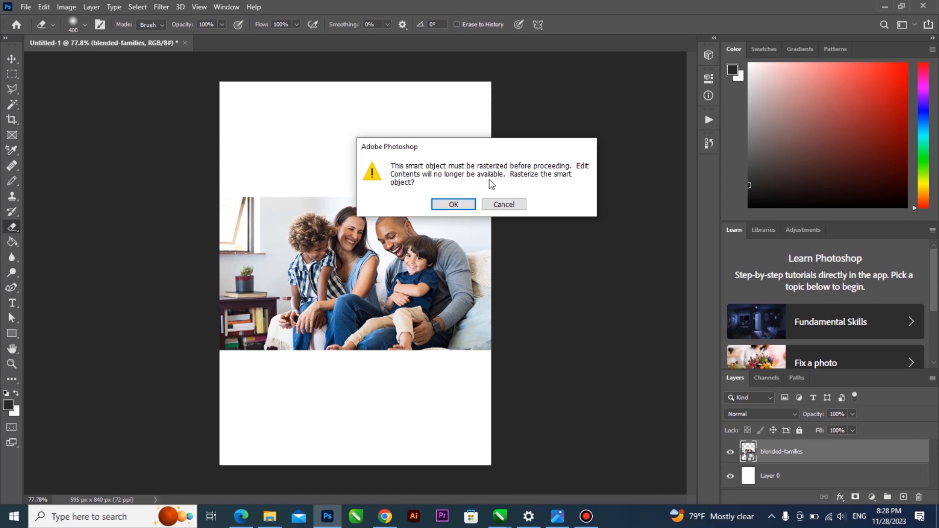
click(460, 204)
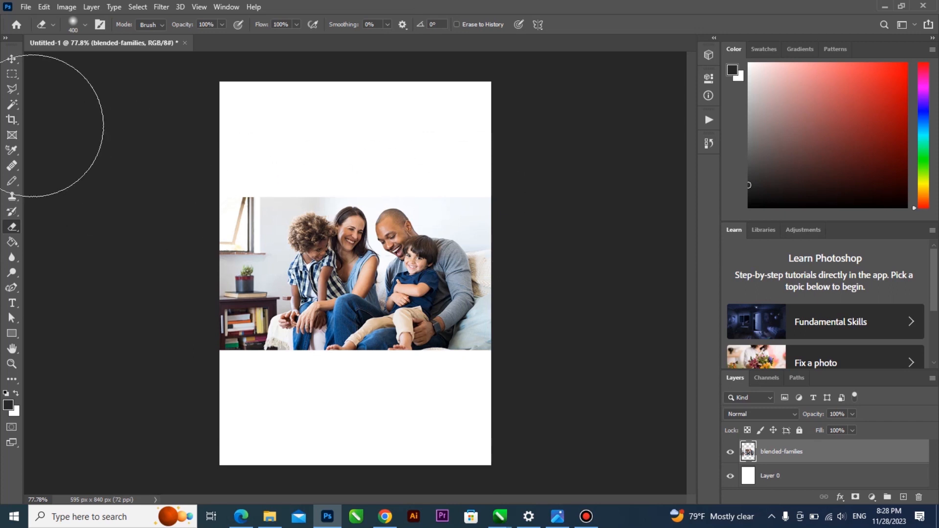
click(12, 59)
mouse_move(316, 283)
mouse_down()
mouse_move(333, 275)
mouse_move(318, 283)
mouse_up()
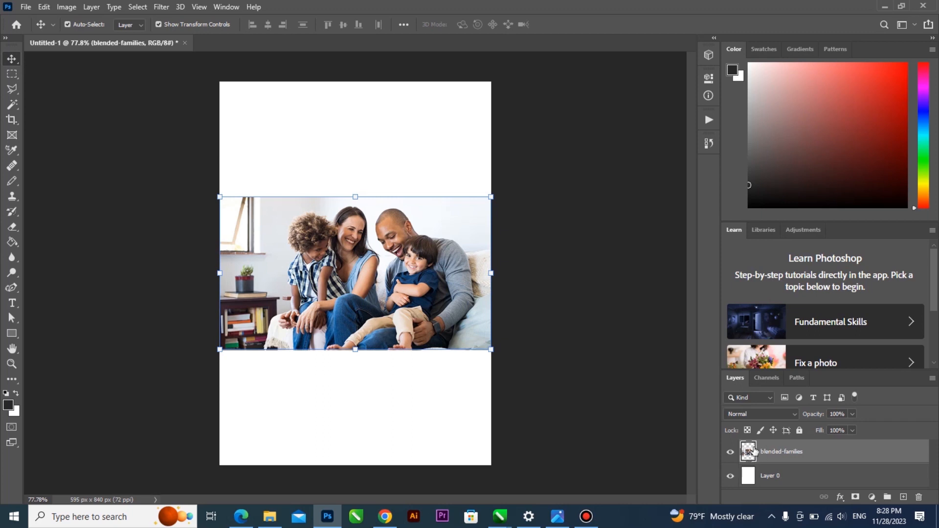
Box the four family members on the sofa with the Object Selection Tool to select them
click(12, 103)
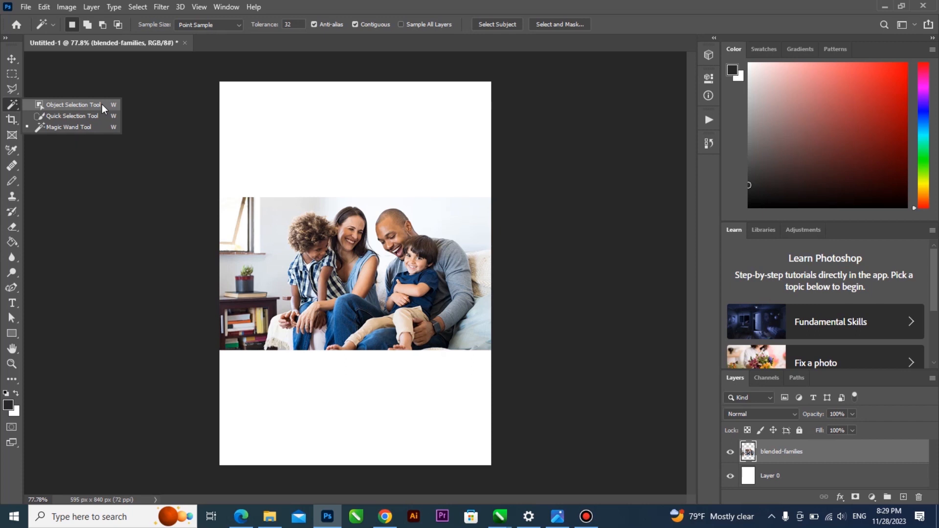
click(73, 104)
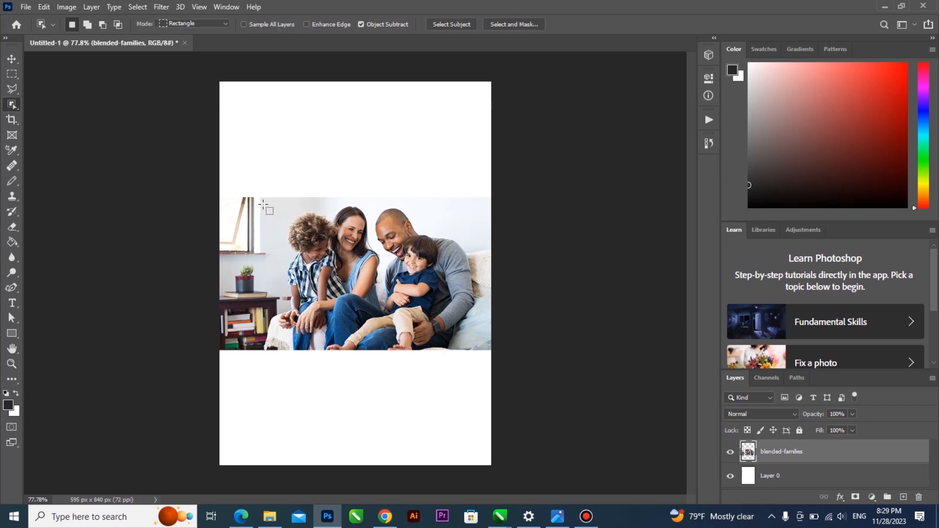
drag(251, 198, 411, 307)
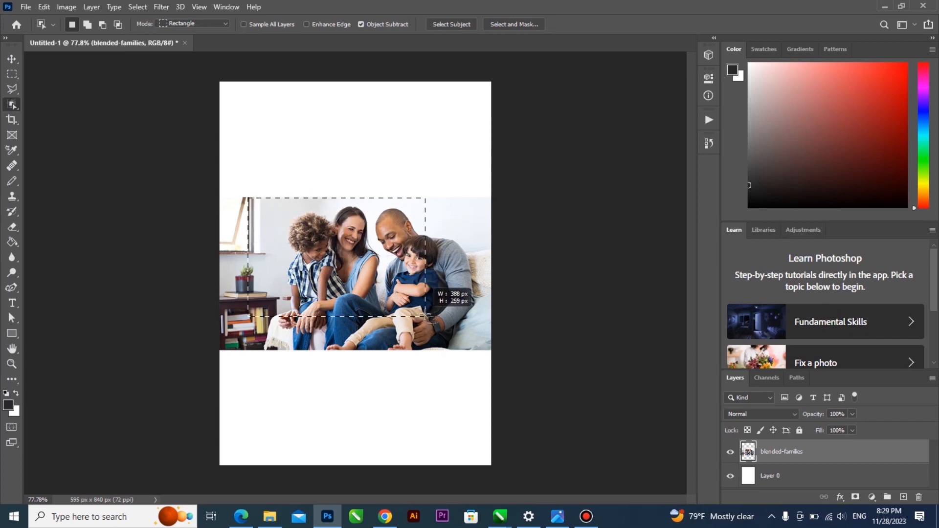
drag(424, 316, 424, 315)
scroll(390, 292, up, 3)
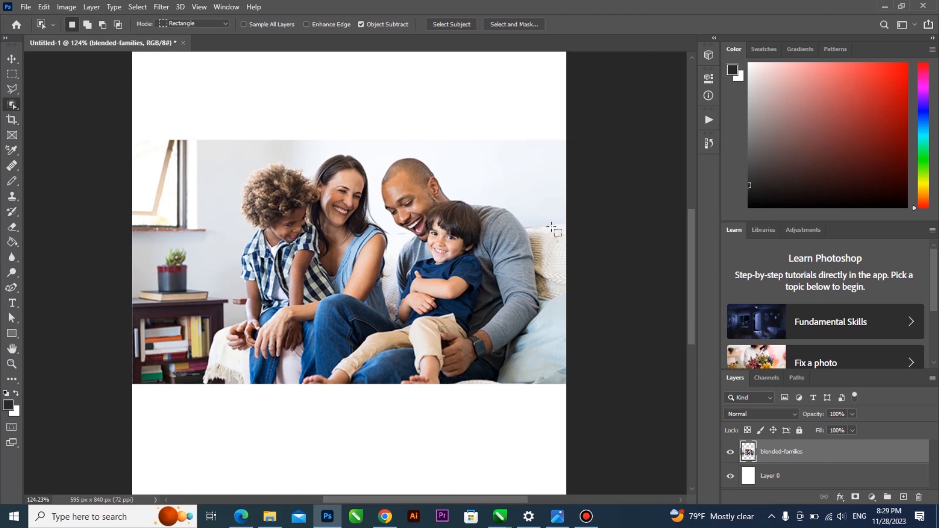
drag(200, 385, 566, 145)
drag(612, 220, 612, 220)
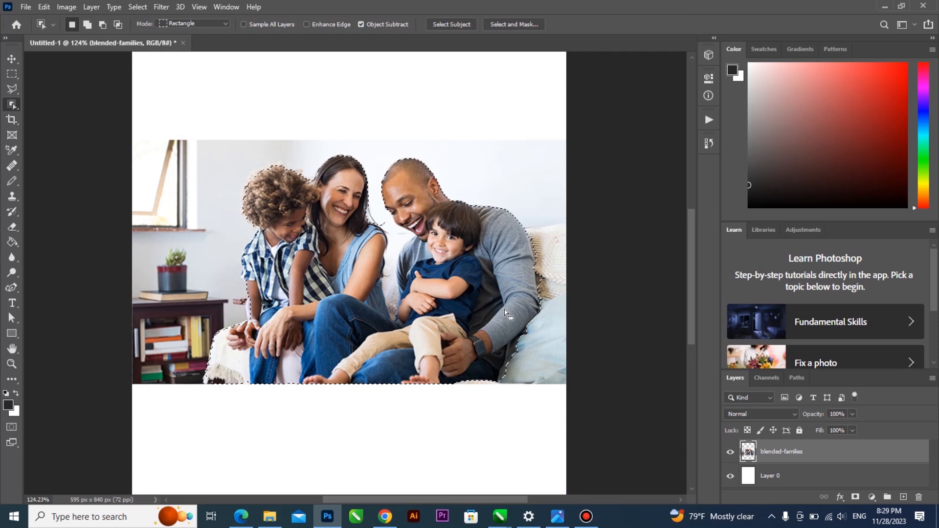
alt+scroll(362, 279, up, 5)
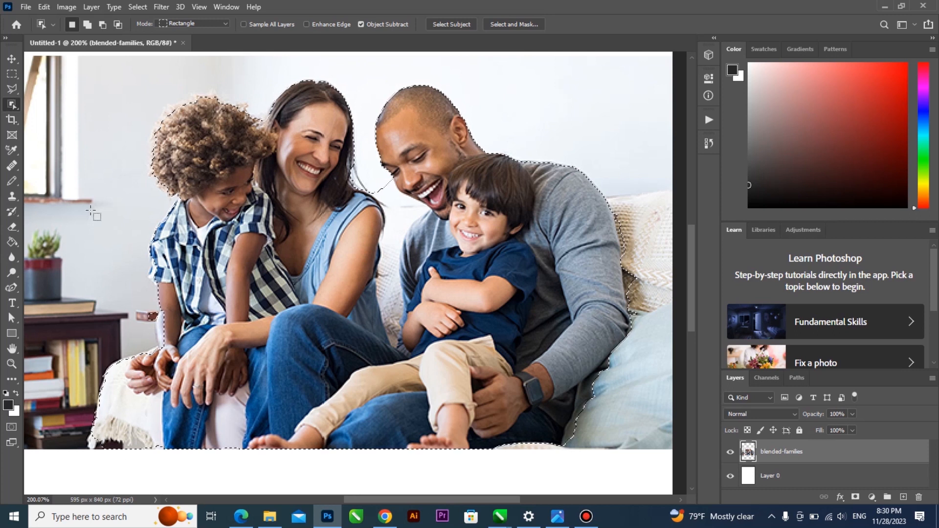
Keep the Object Selection Tool active and zoom in on the girl's arm
click(11, 106)
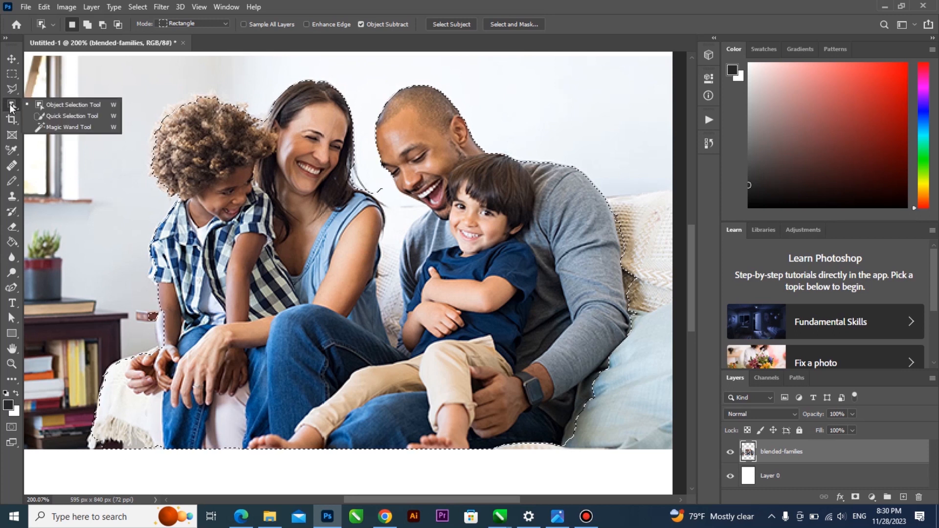
click(86, 104)
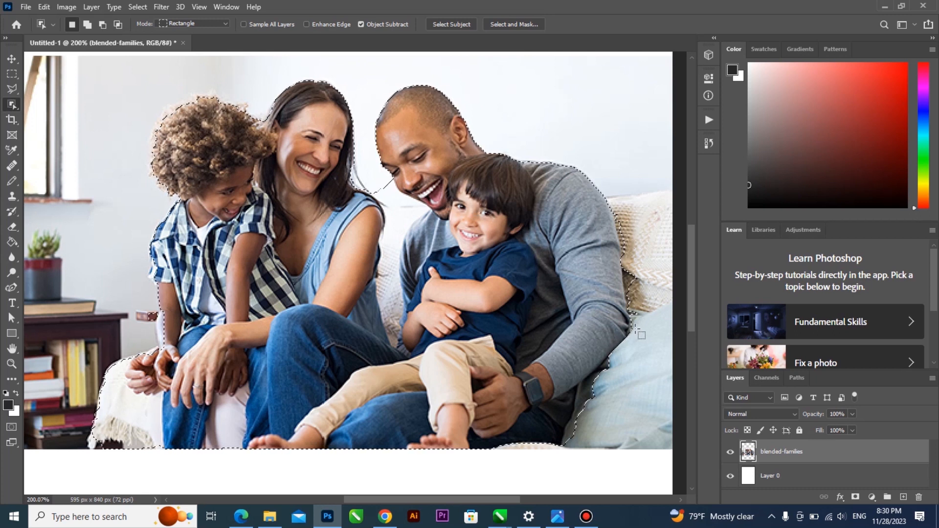
scroll(386, 270, down, 1)
scroll(382, 266, down, 1)
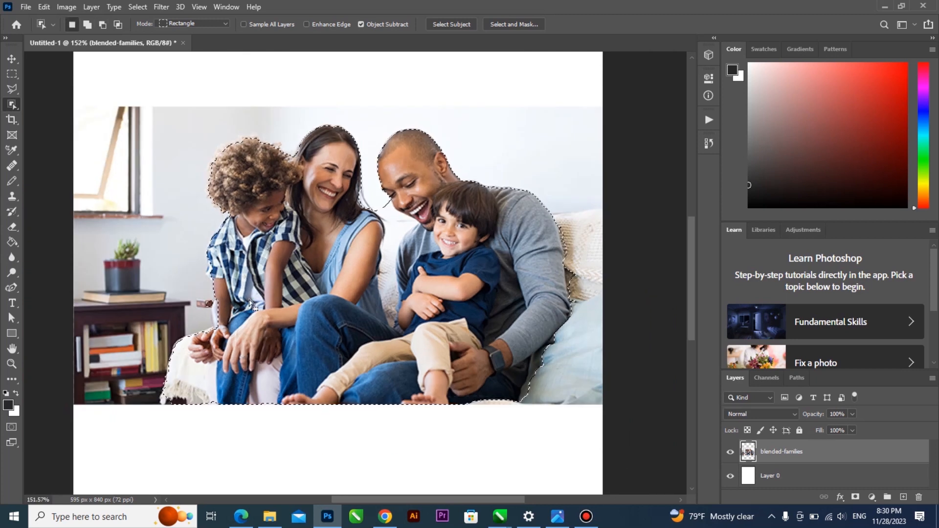
scroll(249, 293, up, 6)
scroll(247, 292, up, 1)
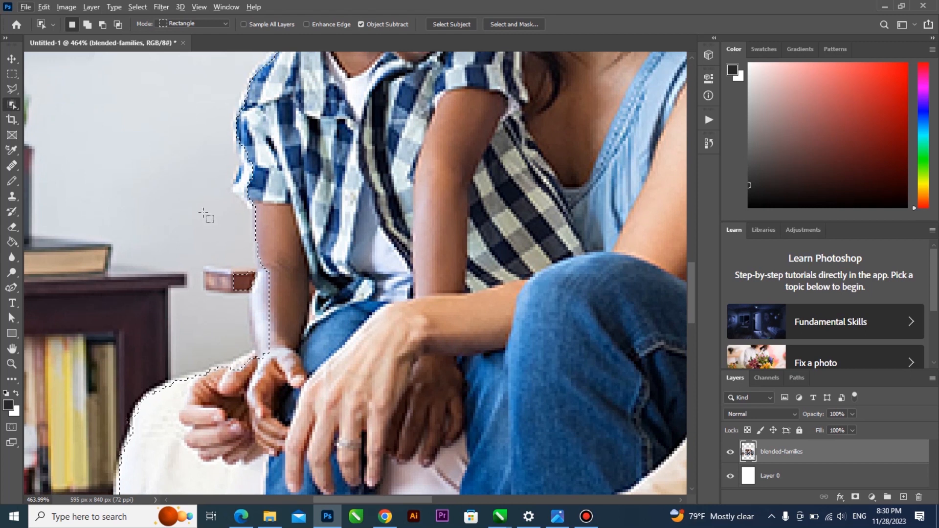
Choose the Polygonal Lasso in Alt Subtract mode to outline the stray brown box
click(14, 90)
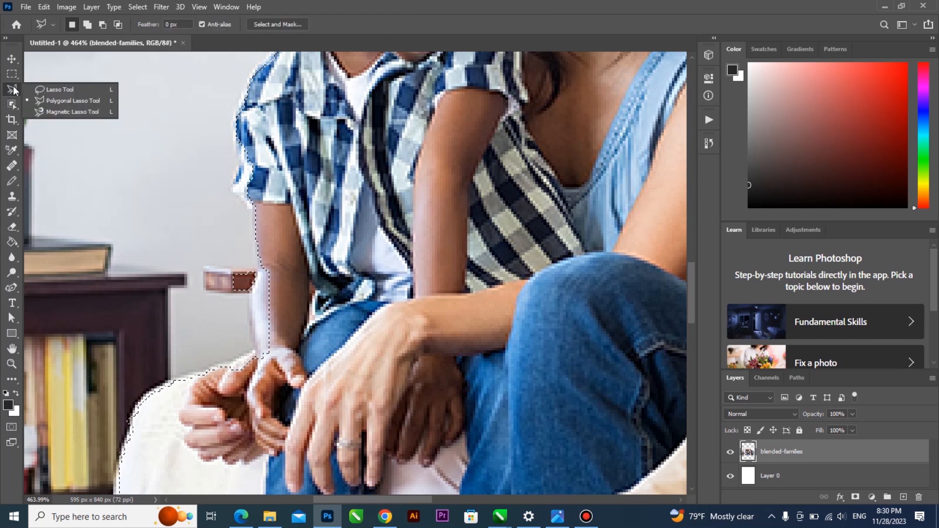
click(94, 100)
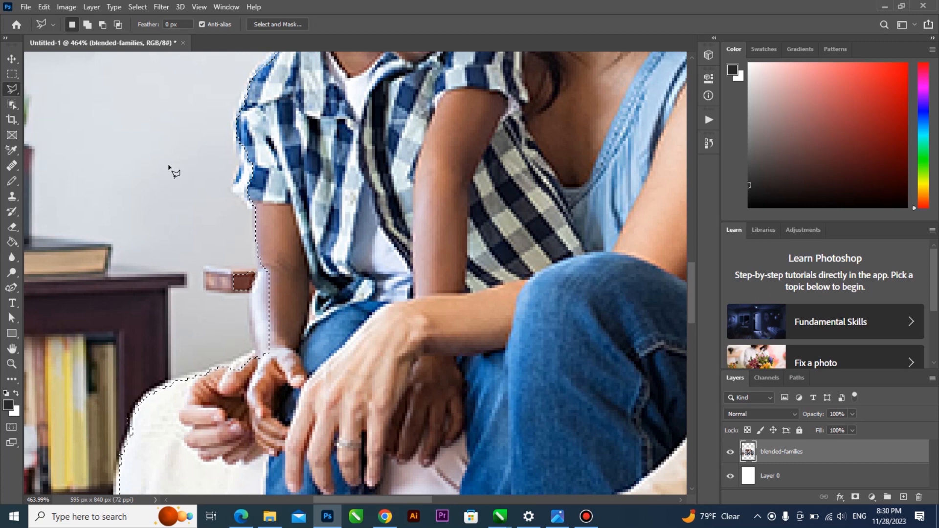
scroll(161, 171, down, 3)
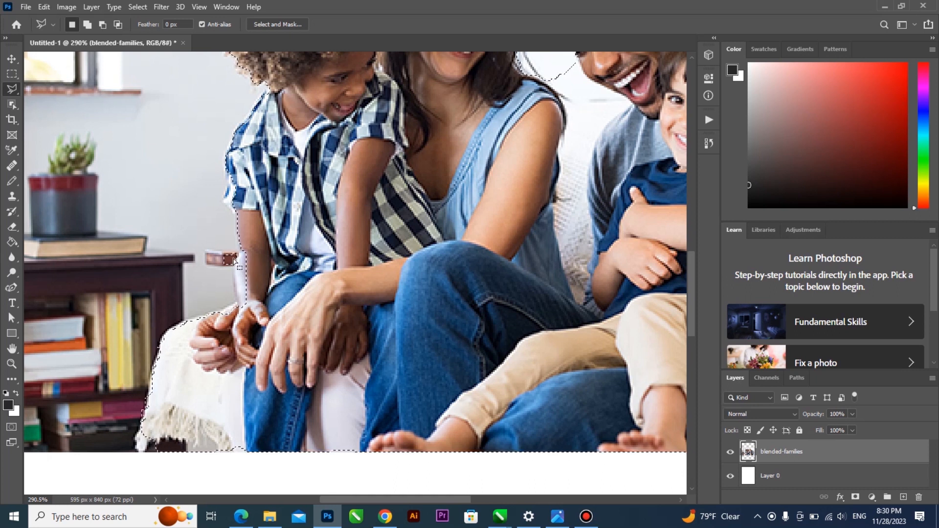
scroll(240, 267, up, 2)
scroll(240, 268, up, 2)
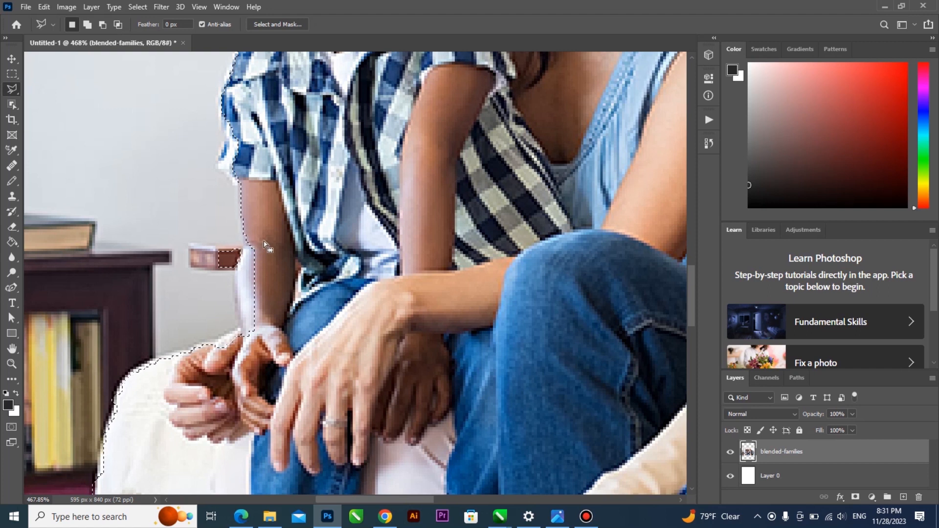
click(13, 93)
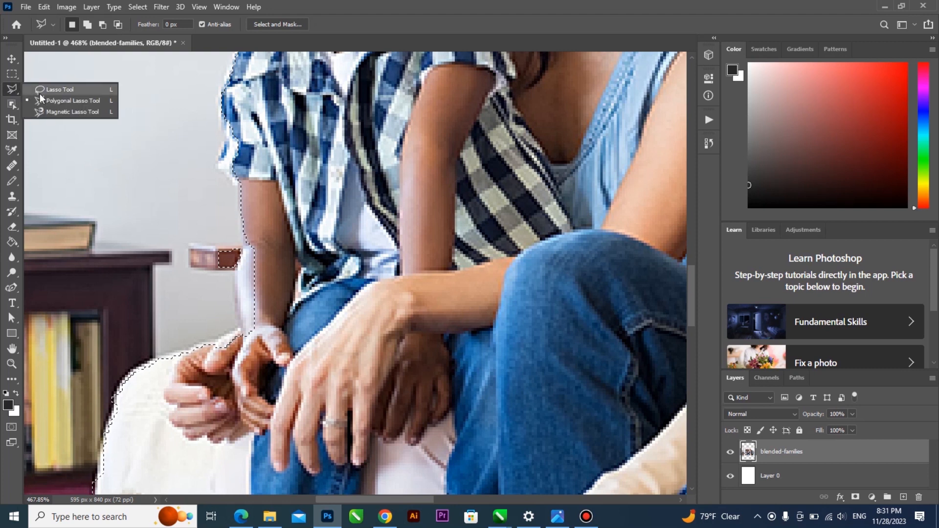
click(64, 101)
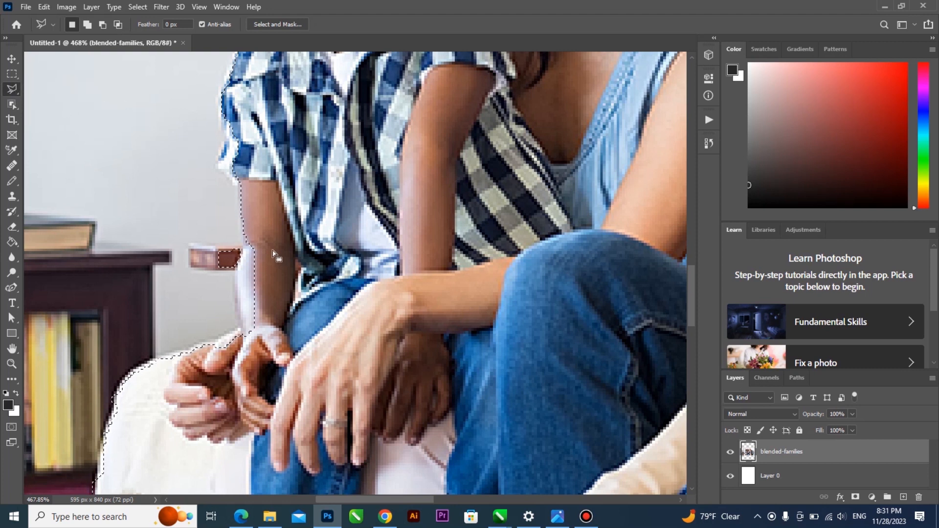
key(alt)
key(alt)
key(alt)
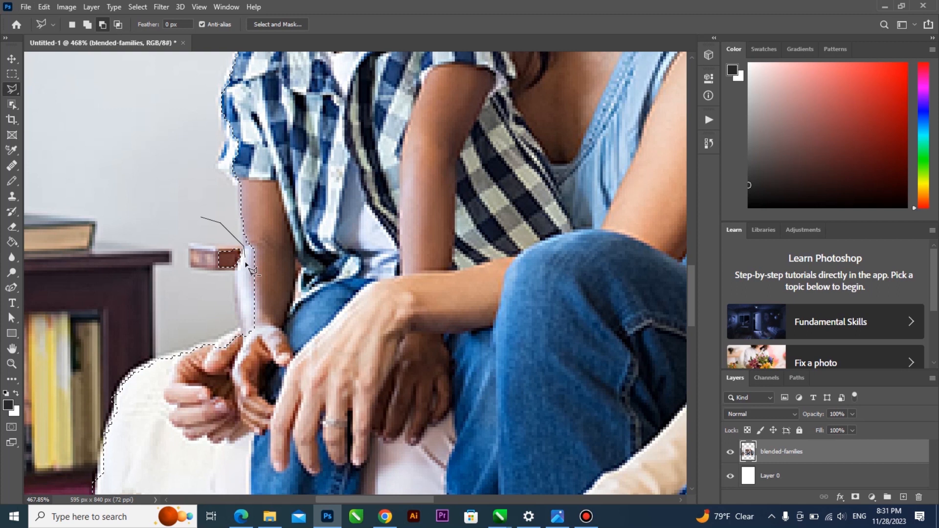
Subtract the brown box and the couch area beside the man's arm from the selection
click(180, 219)
alt+scroll(205, 281, down, 5)
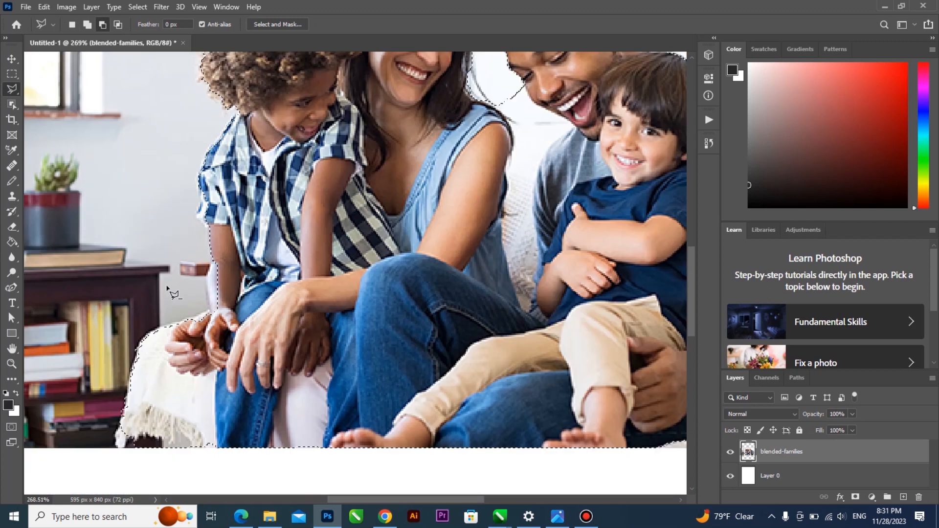
scroll(583, 244, up, 5)
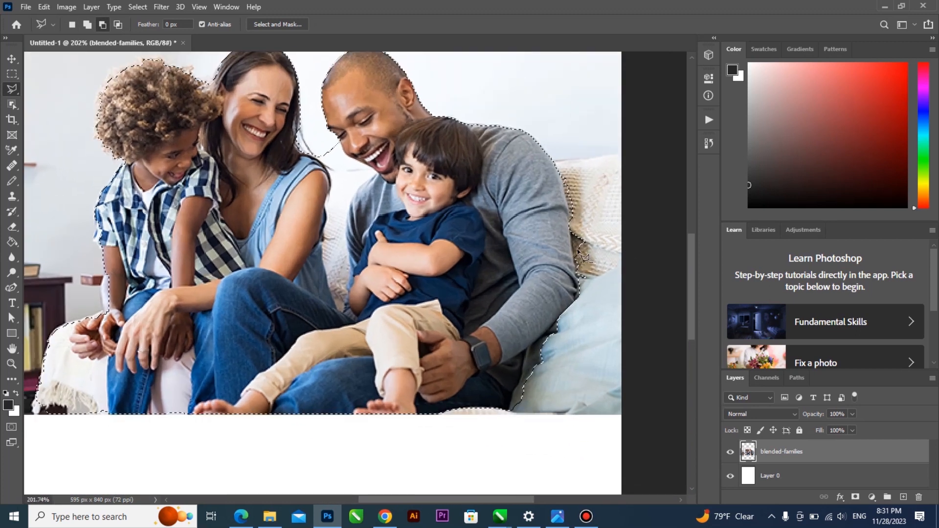
scroll(576, 251, up, 1)
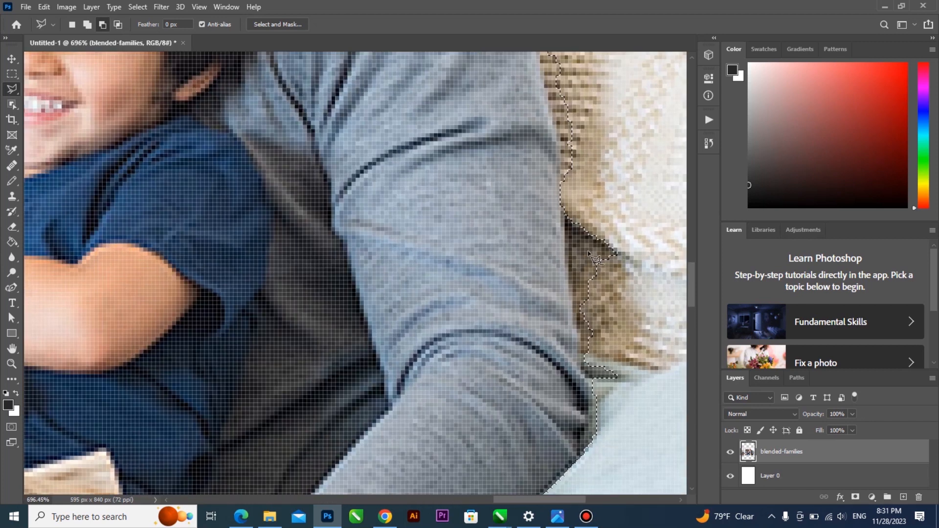
scroll(445, 215, down, 2)
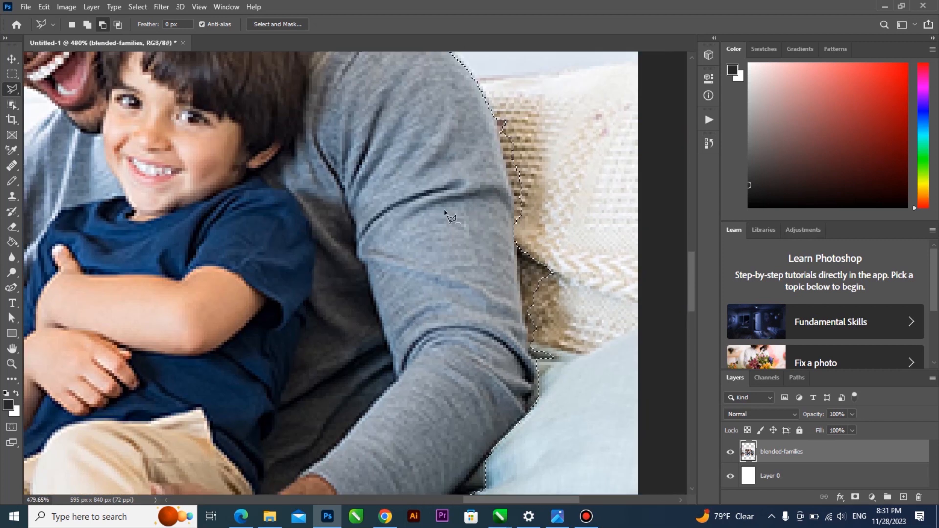
scroll(489, 102, down, 1)
click(476, 102)
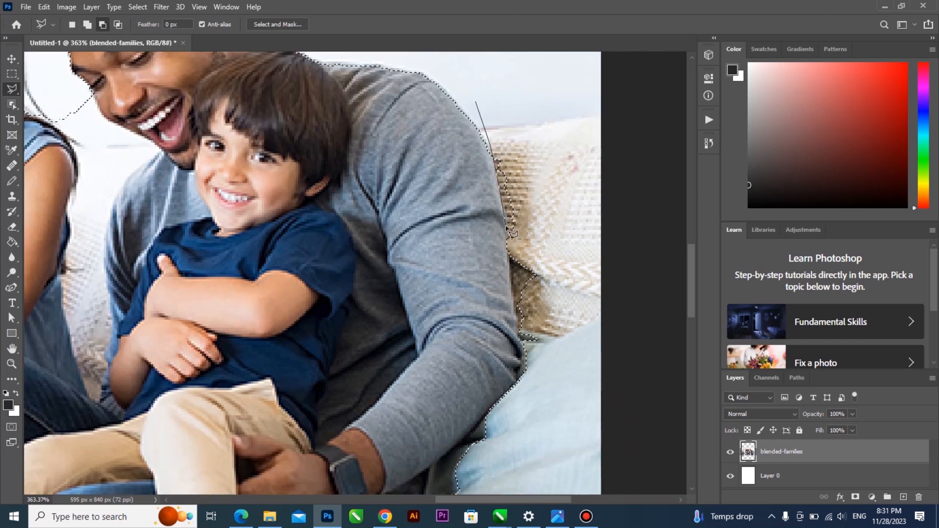
click(511, 268)
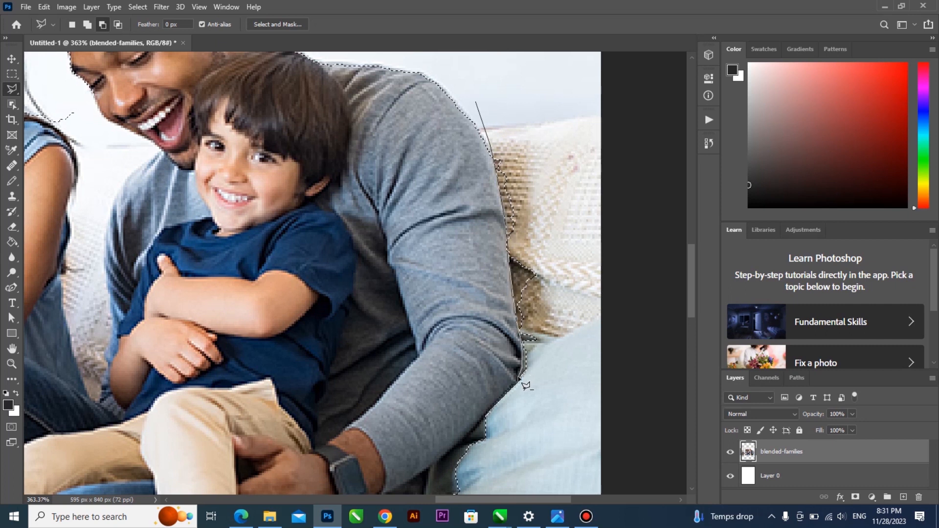
click(597, 404)
click(604, 104)
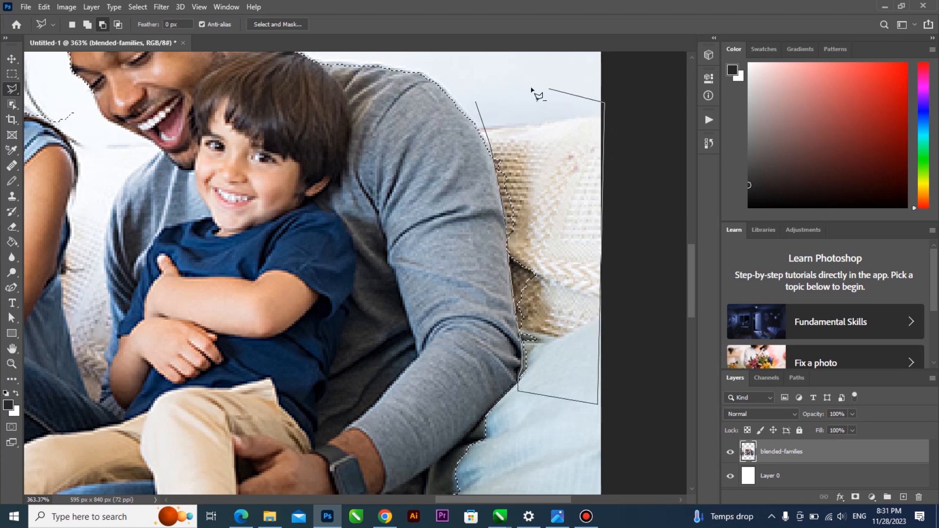
click(476, 94)
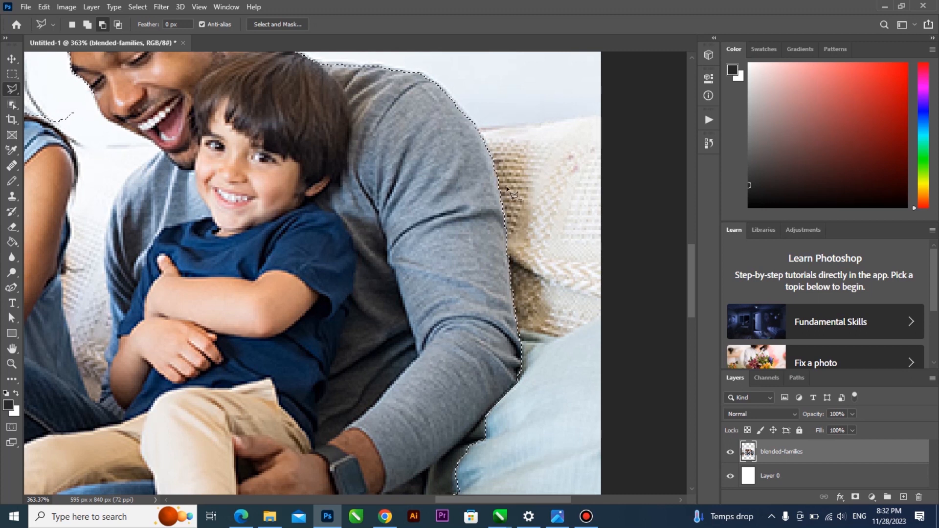
Trace a subtraction from the man's shoulder down the arm and couch, then undo it
click(487, 118)
click(431, 129)
click(393, 160)
click(377, 217)
click(374, 287)
click(402, 360)
click(442, 398)
click(526, 410)
click(569, 365)
click(569, 139)
click(487, 119)
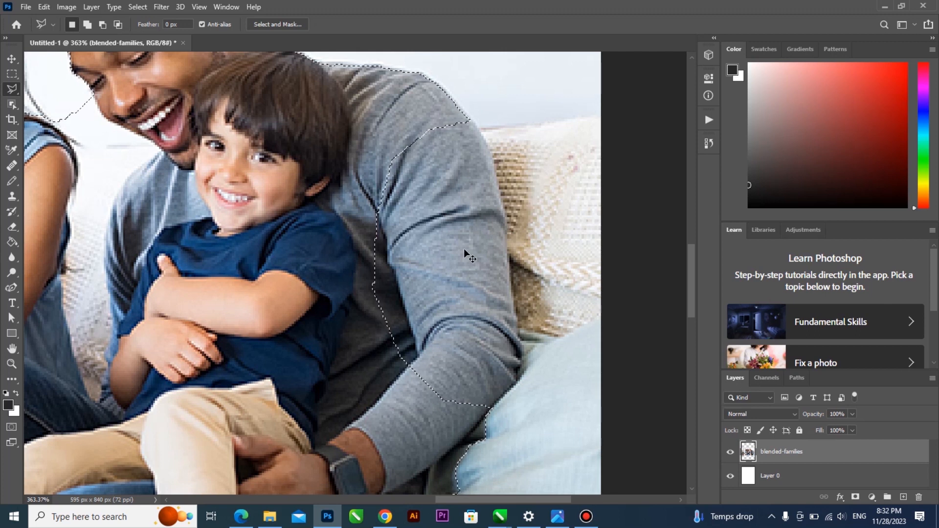
key(ctrl+z)
Subtract the pillow beside the man's hand from the selection
scroll(509, 253, down, 3)
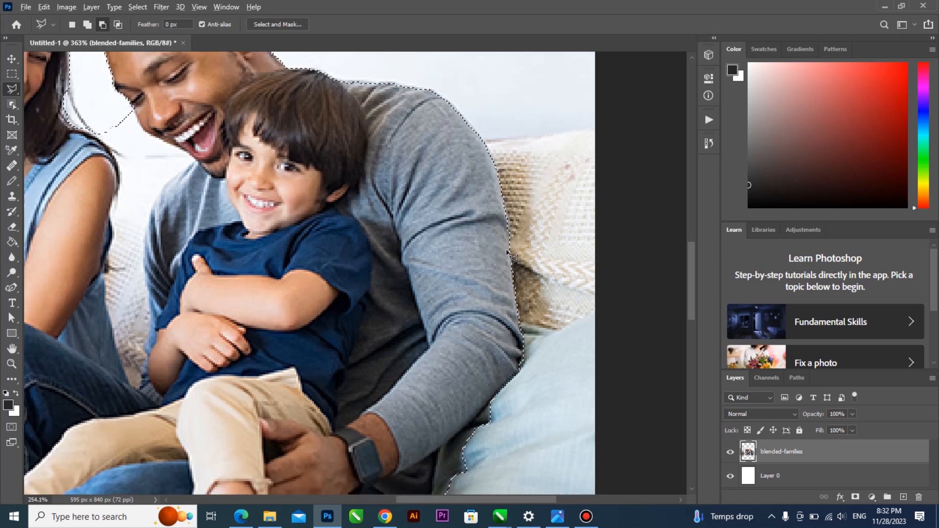
scroll(513, 257, down, 3)
scroll(482, 424, up, 4)
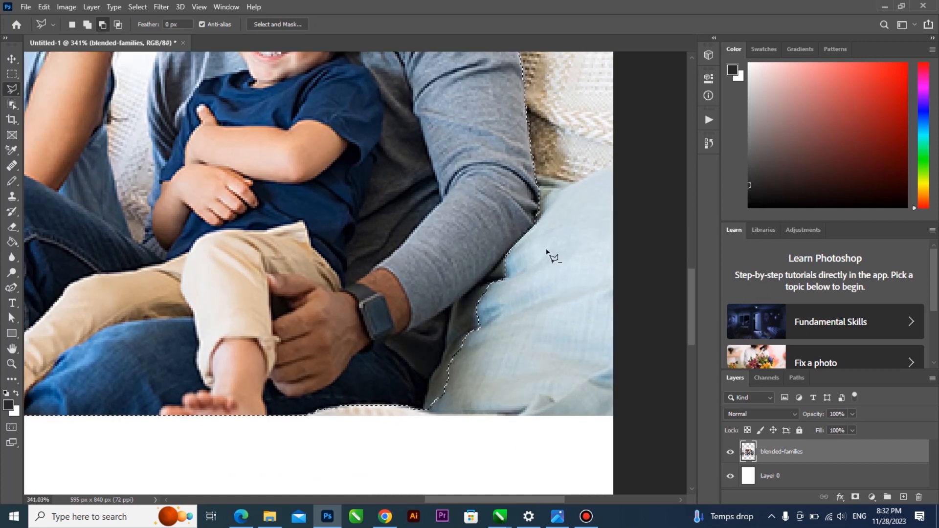
click(556, 207)
click(449, 306)
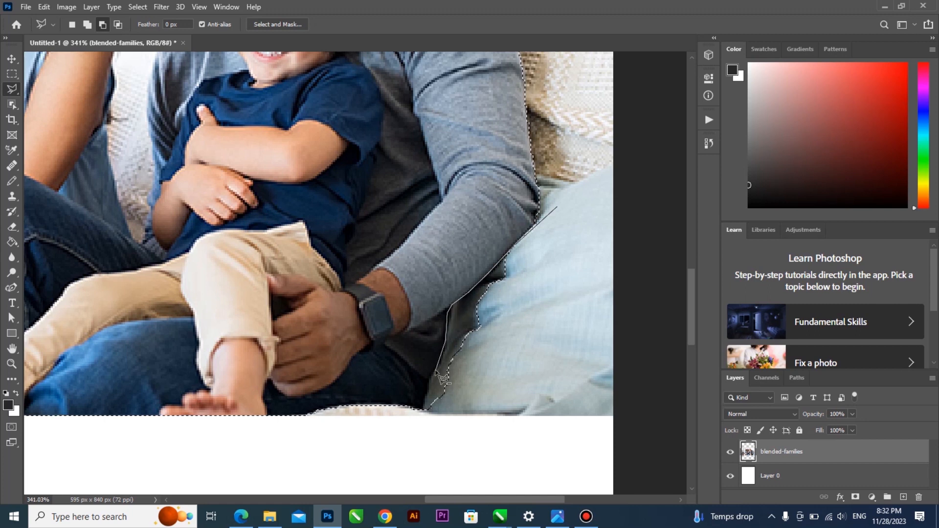
click(421, 429)
click(477, 453)
click(607, 363)
double_click(594, 253)
Remove a strip along the man's side and bottom edge from the selection
scroll(460, 303, down, 4)
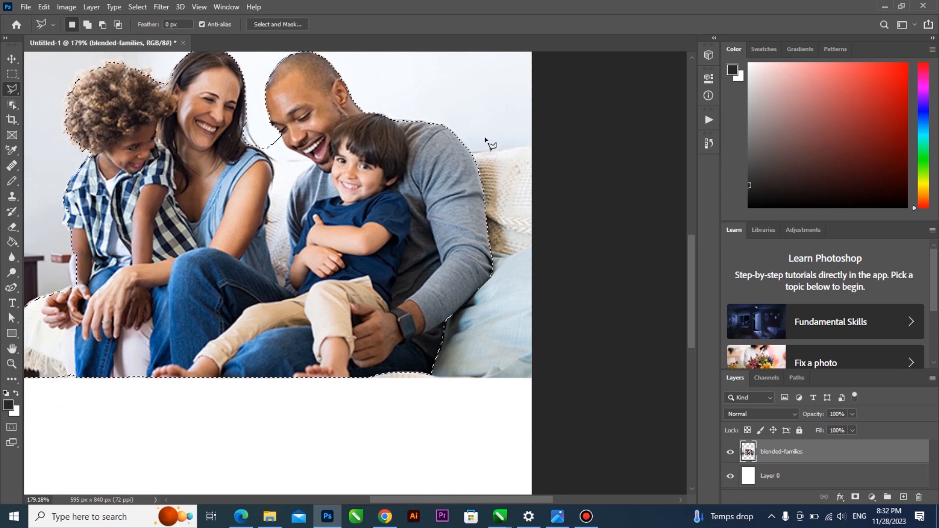
alt+click(480, 114)
click(412, 198)
click(409, 245)
click(414, 288)
click(432, 324)
click(473, 339)
click(527, 285)
click(530, 174)
double_click(525, 123)
scroll(484, 157, up, 3)
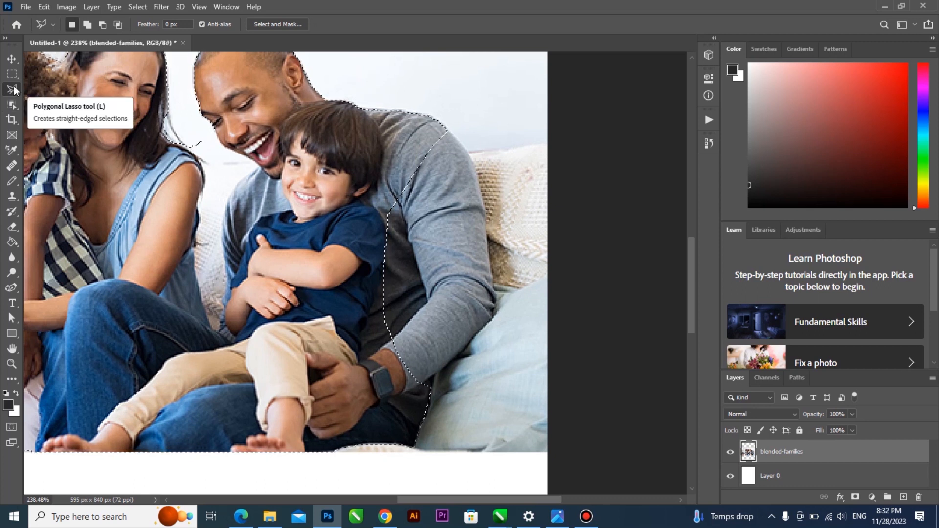
Shift-add the man's shoulder and sleeve back into the selection
key(shift)
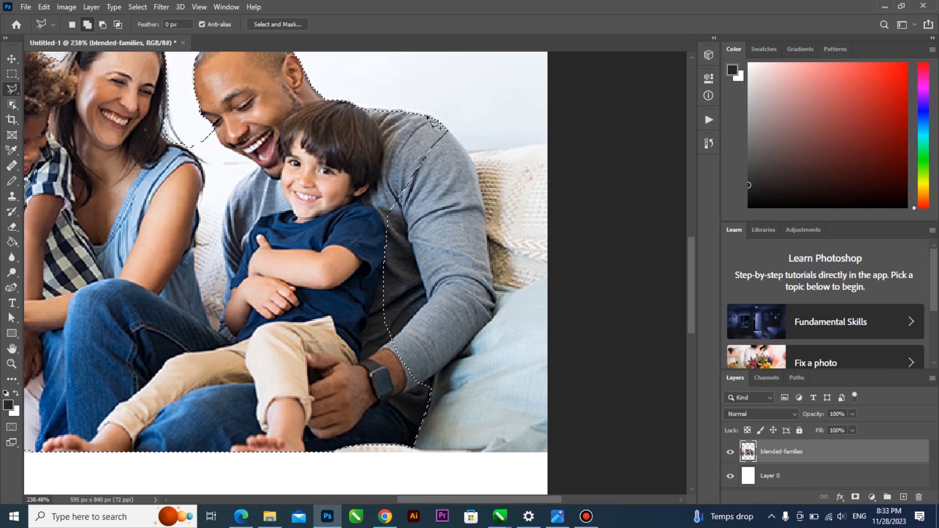
click(458, 142)
click(471, 161)
click(476, 175)
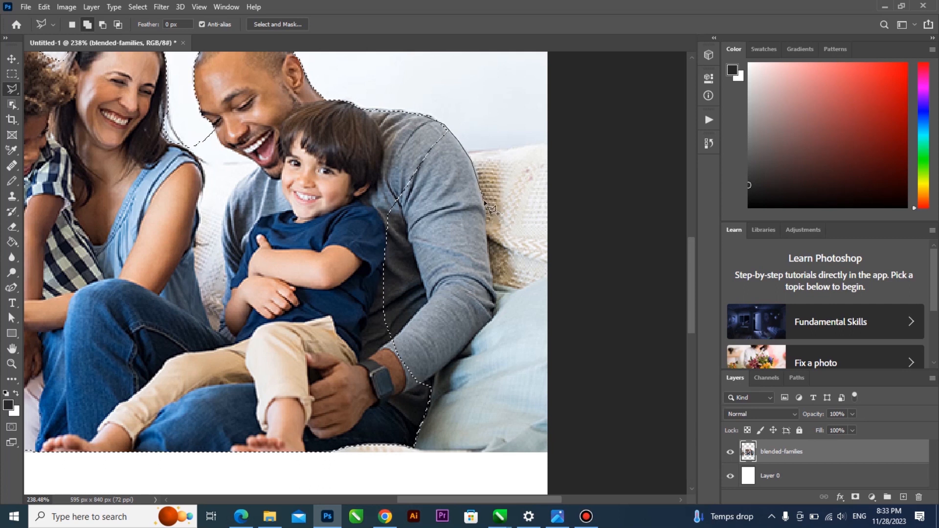
click(483, 202)
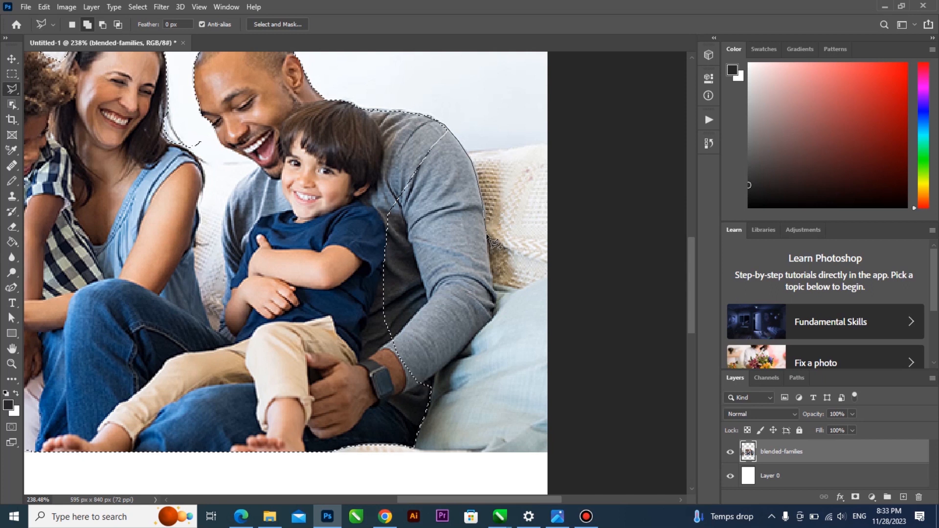
click(495, 307)
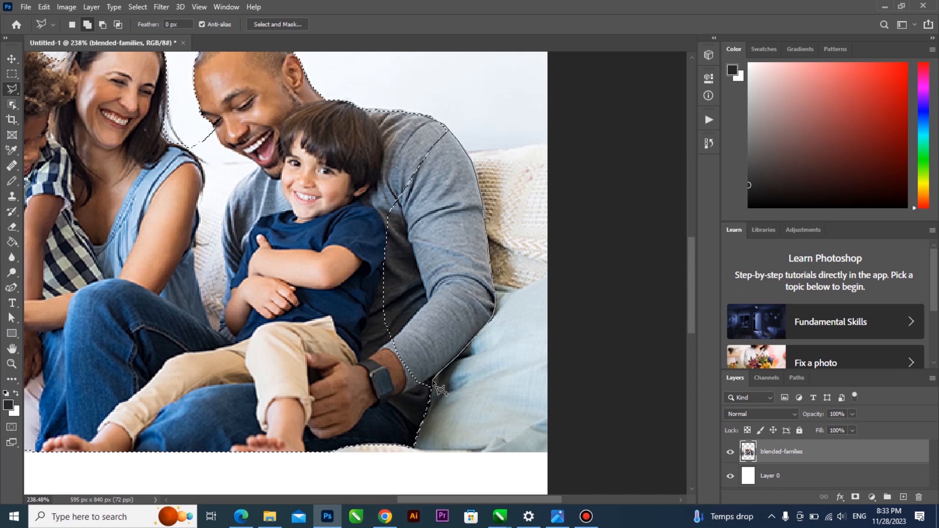
click(413, 399)
click(336, 363)
click(304, 252)
click(309, 149)
double_click(357, 125)
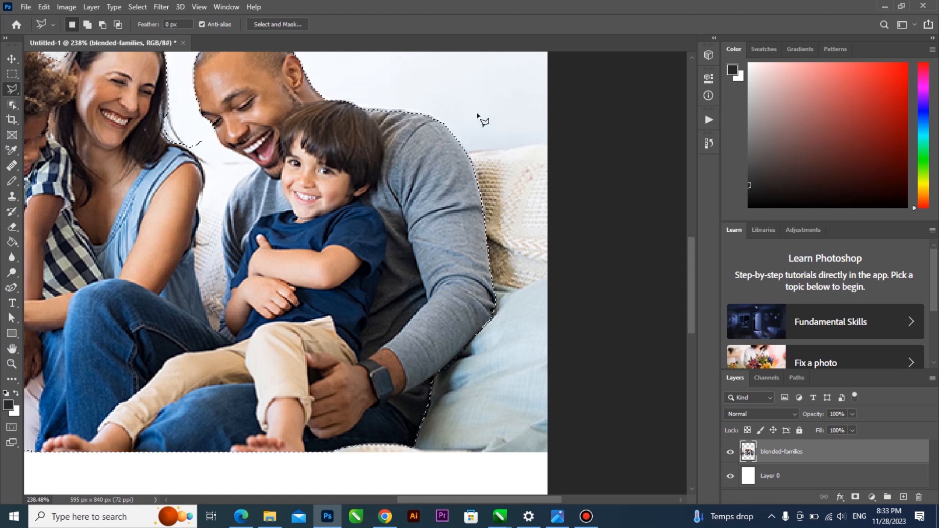
Switch between Add and Subtract lasso modes while inspecting the edge near the woman's hair
key(shift)
key(alt)
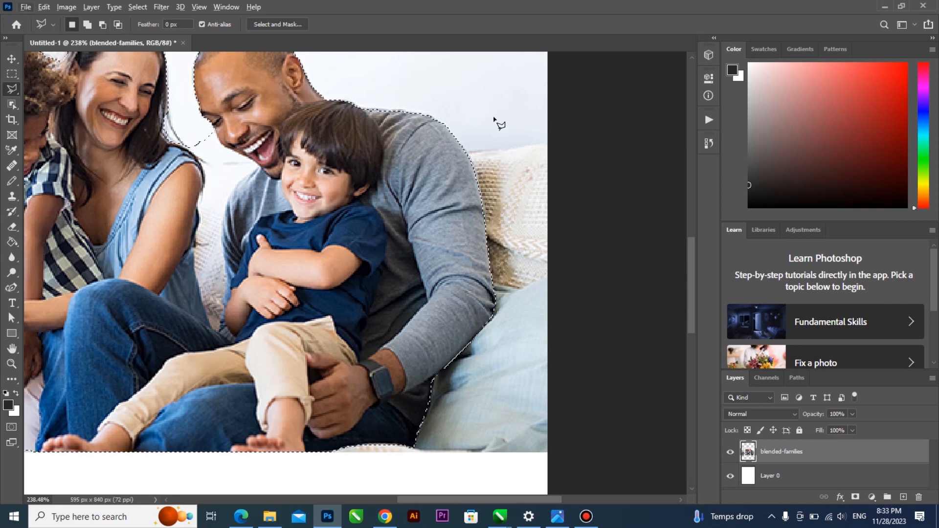
key(alt)
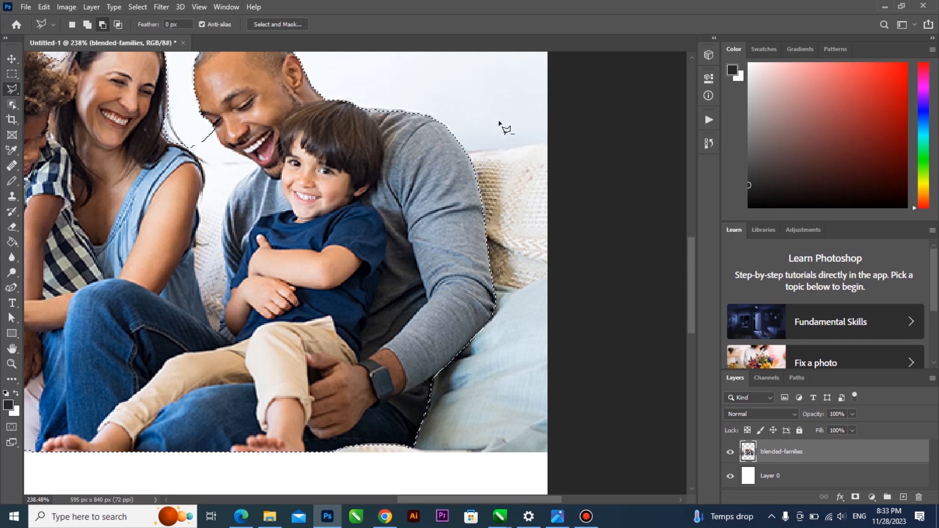
key(shift)
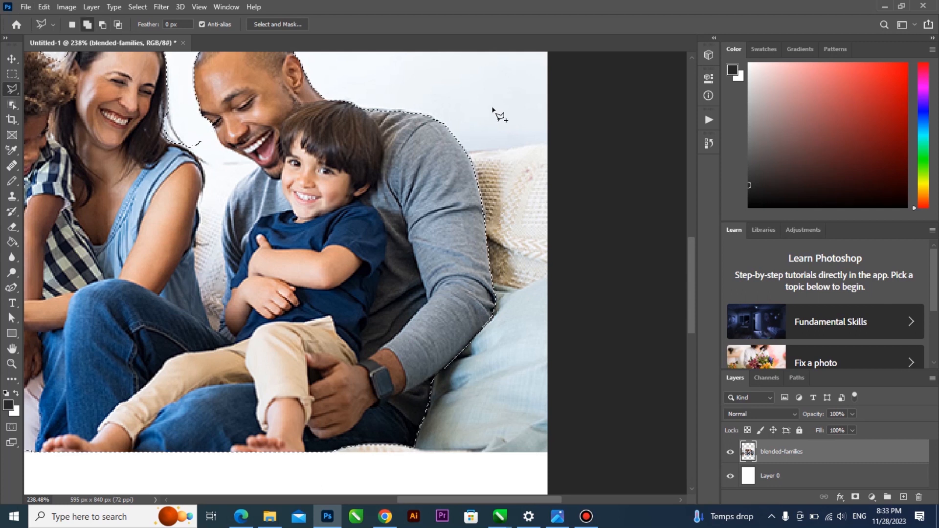
scroll(511, 224, down, 5)
scroll(314, 168, up, 5)
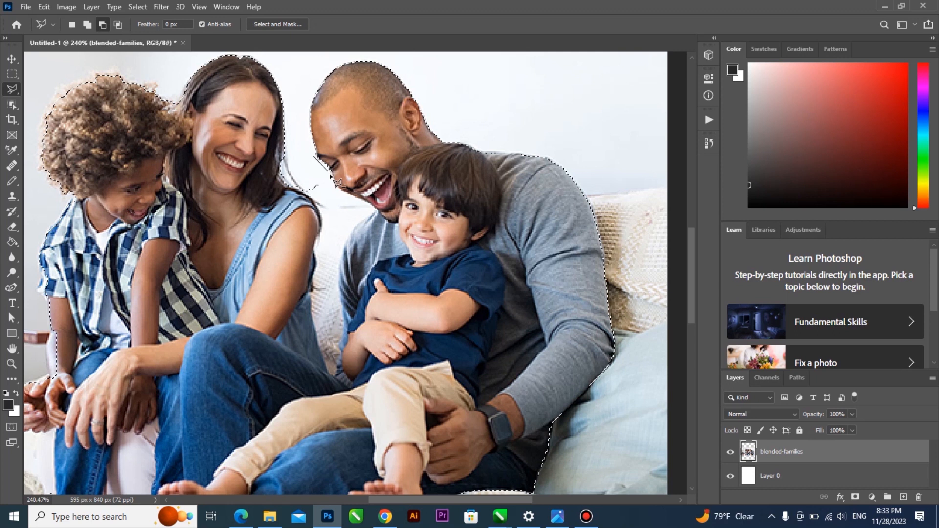
Subtract the background gap between the woman and the man's face from the selection
click(370, 205)
click(318, 202)
click(298, 189)
double_click(297, 166)
scroll(298, 167, up, 2)
Add the area along the woman's hair and shoulder edge back into the selection
shift+click(280, 145)
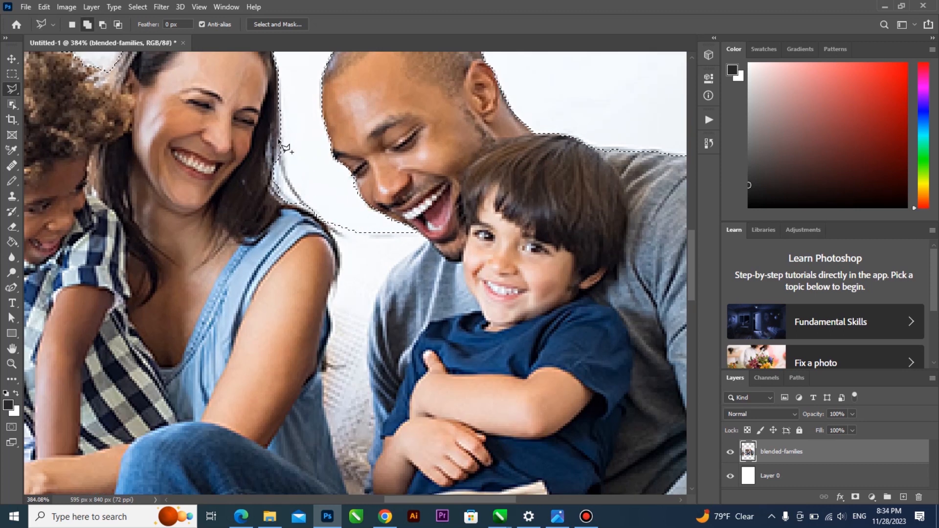
click(290, 178)
click(300, 194)
click(329, 220)
click(340, 248)
click(278, 242)
click(251, 181)
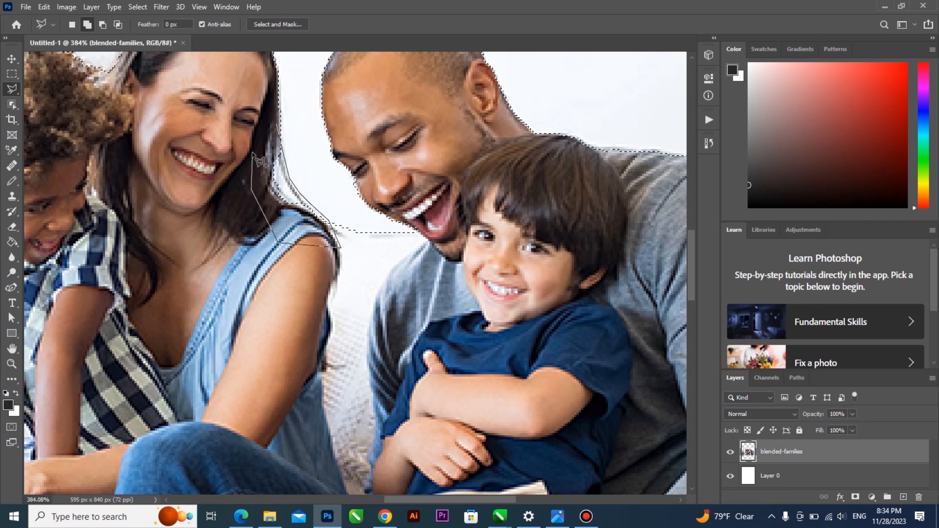
double_click(252, 150)
scroll(345, 190, down, 10)
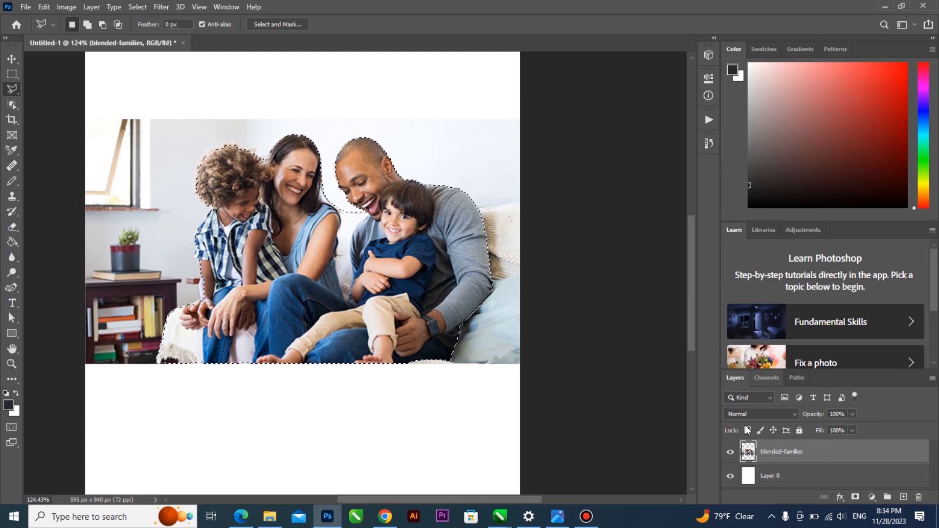
Copy the selected family onto Layer 1 with Ctrl+J and toggle layer visibility to compare
key(ctrl+j)
click(730, 475)
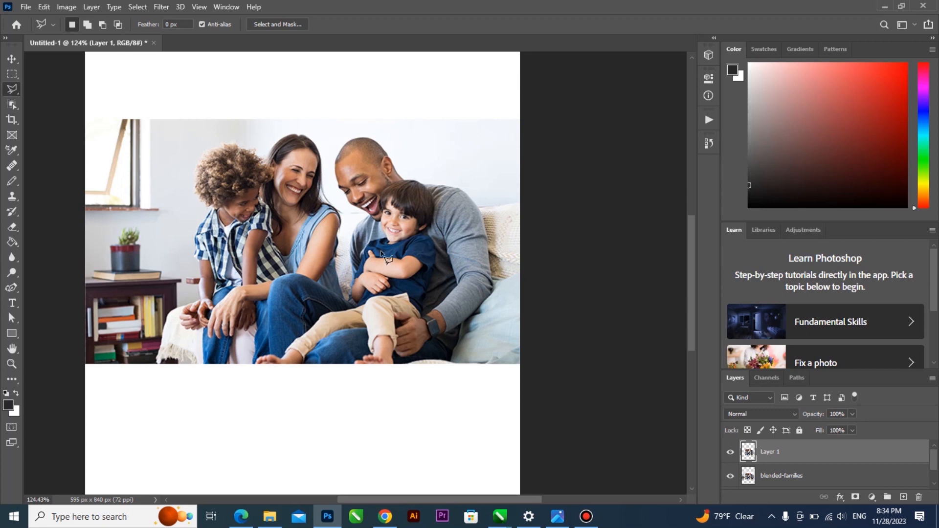
click(730, 477)
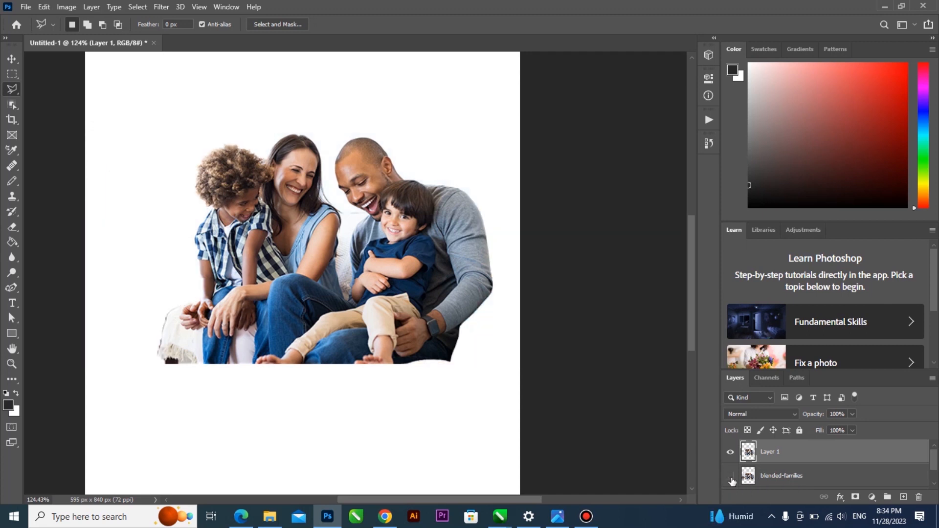
click(731, 477)
click(731, 477)
click(730, 477)
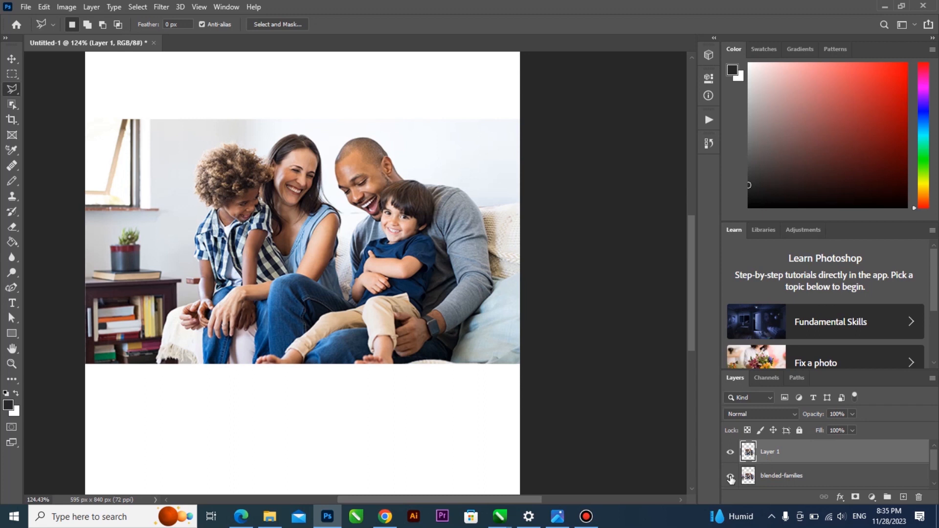
click(730, 453)
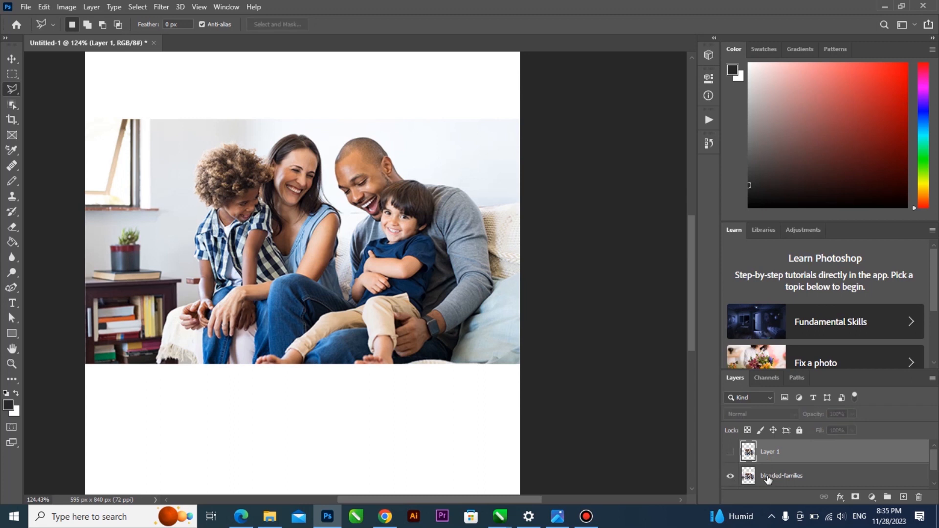
click(731, 453)
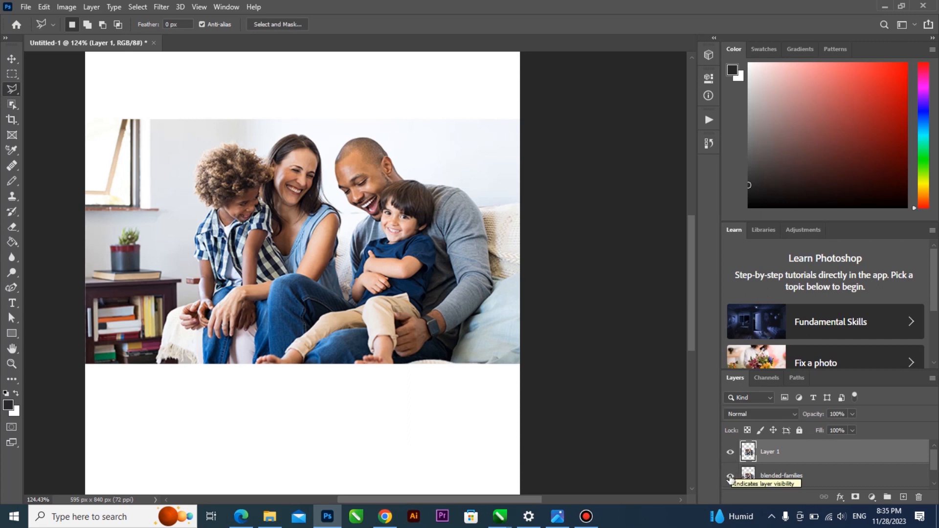
click(730, 477)
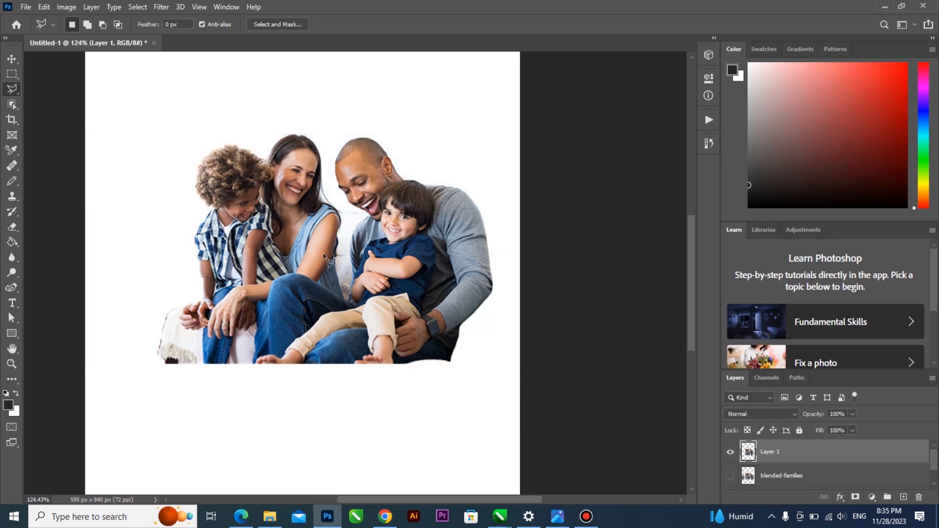
click(12, 59)
Shift the cut-out family on Layer 1 and try resizing it
drag(260, 231, 248, 250)
scroll(383, 211, down, 1)
scroll(384, 211, down, 3)
drag(337, 244, 334, 205)
mouse_move(453, 320)
mouse_down()
mouse_move(497, 349)
mouse_move(447, 327)
mouse_up()
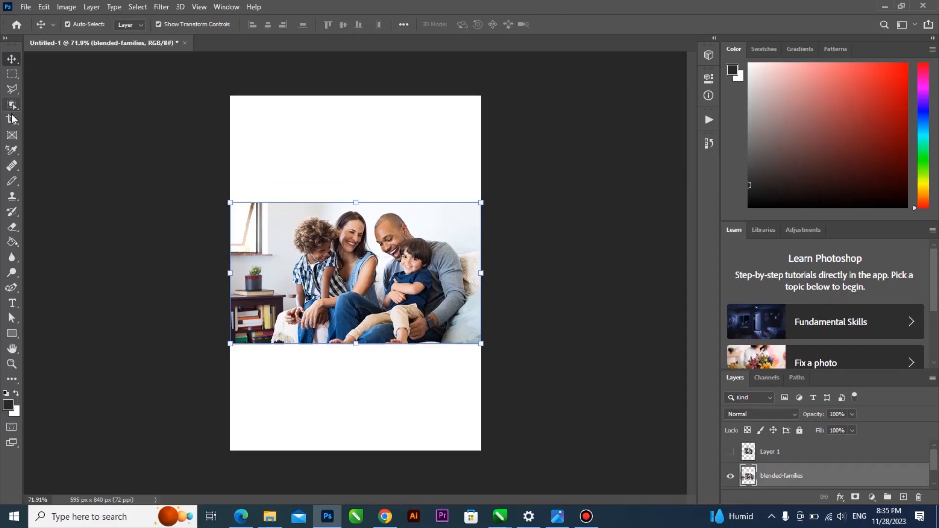
Try a Quick Selection over the bookshelf area, then deselect with Ctrl+D
click(14, 105)
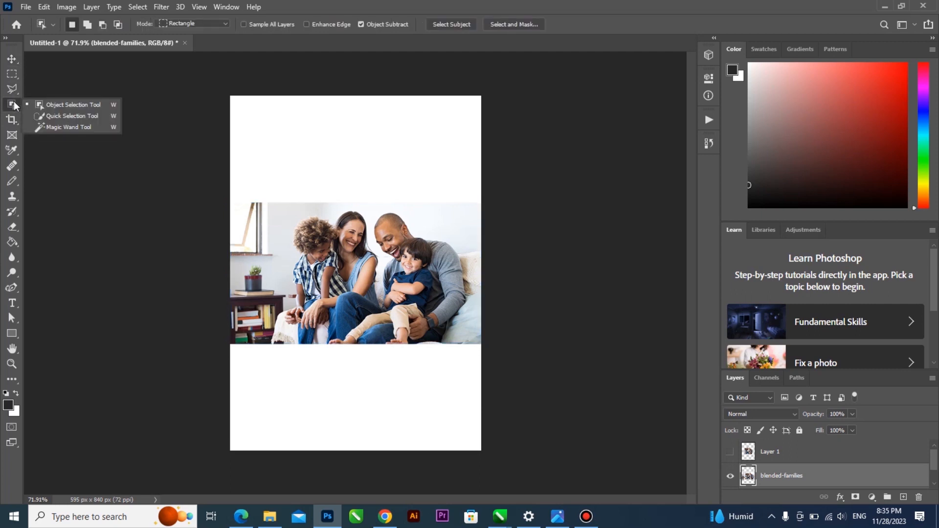
click(99, 116)
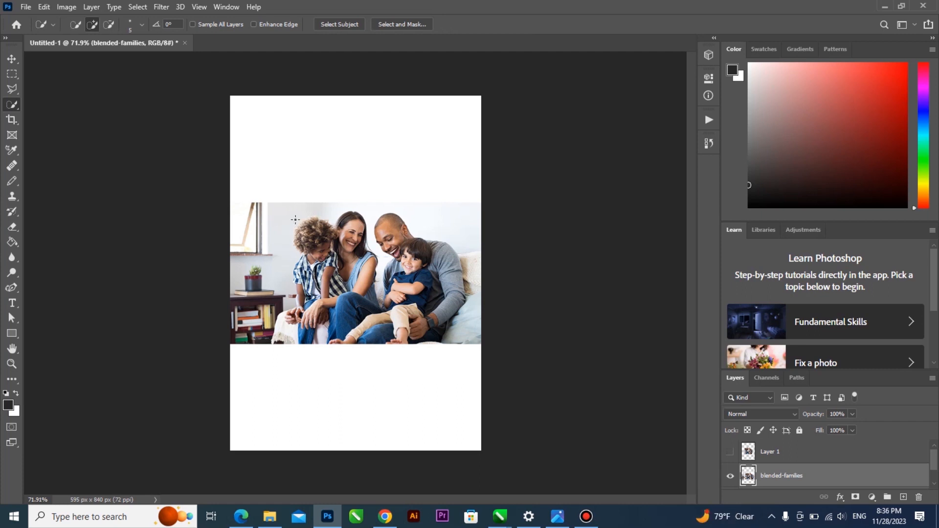
scroll(336, 249, up, 2)
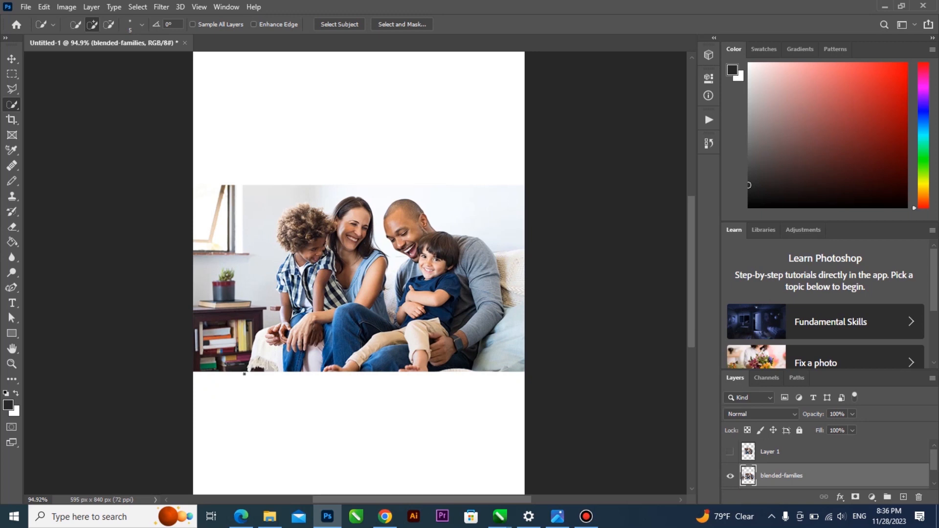
click(244, 372)
mouse_move(244, 371)
mouse_down()
mouse_move(245, 327)
mouse_move(271, 314)
mouse_move(264, 211)
mouse_move(356, 186)
mouse_move(381, 202)
mouse_move(403, 188)
mouse_move(443, 191)
mouse_move(457, 209)
mouse_up()
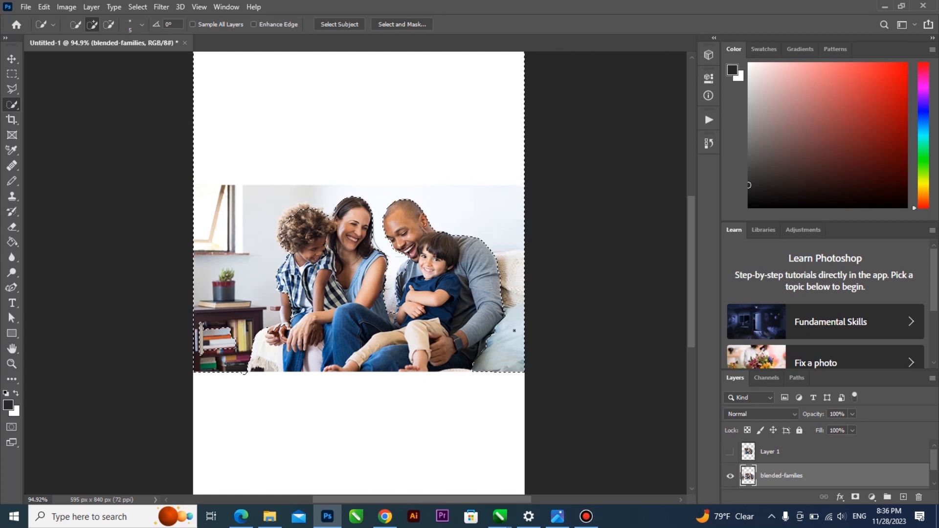
drag(514, 336, 514, 337)
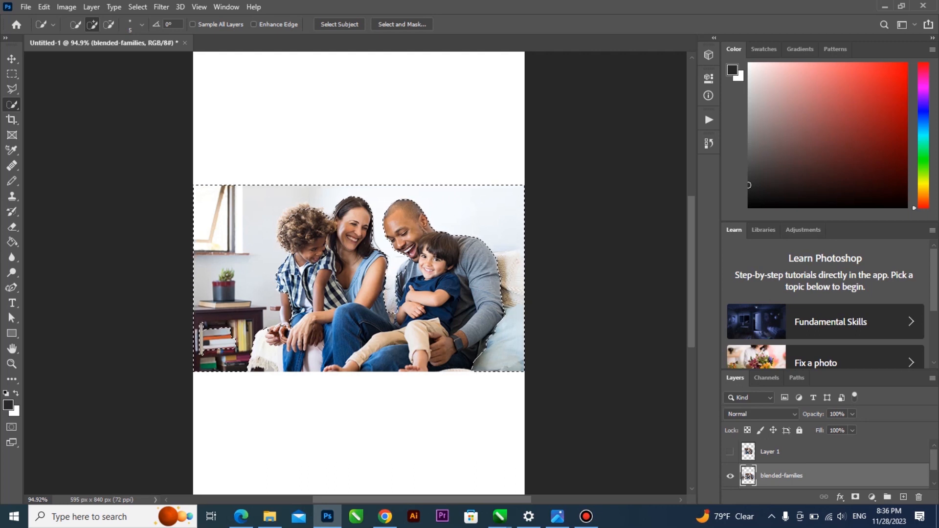
key(ctrl+d)
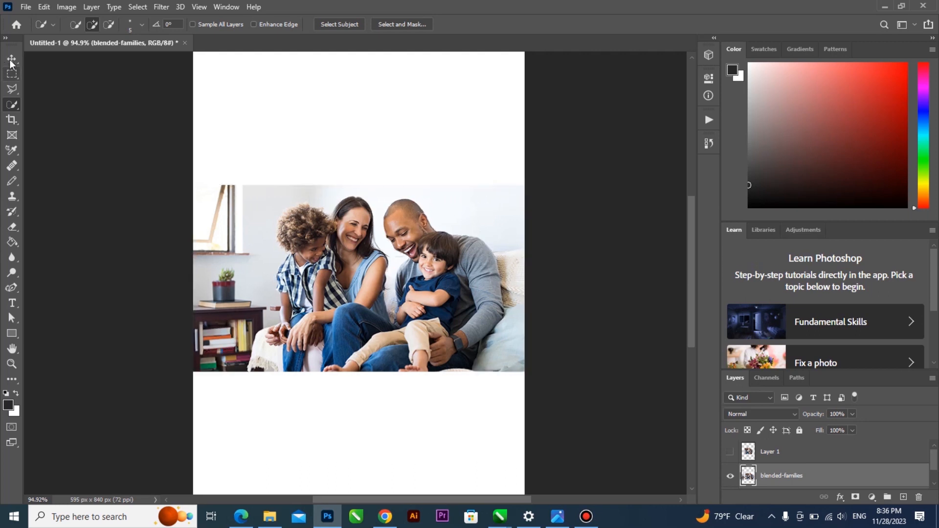
click(12, 59)
Drag the young-african-american-man-casual-t-shirt image from Downloads onto the Photoshop canvas
click(269, 516)
scroll(351, 342, down, 10)
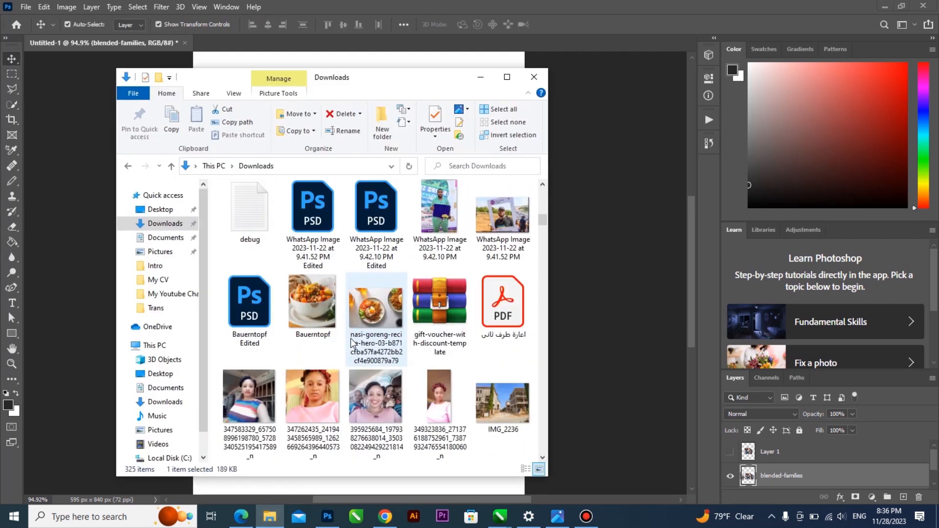
scroll(351, 342, down, 15)
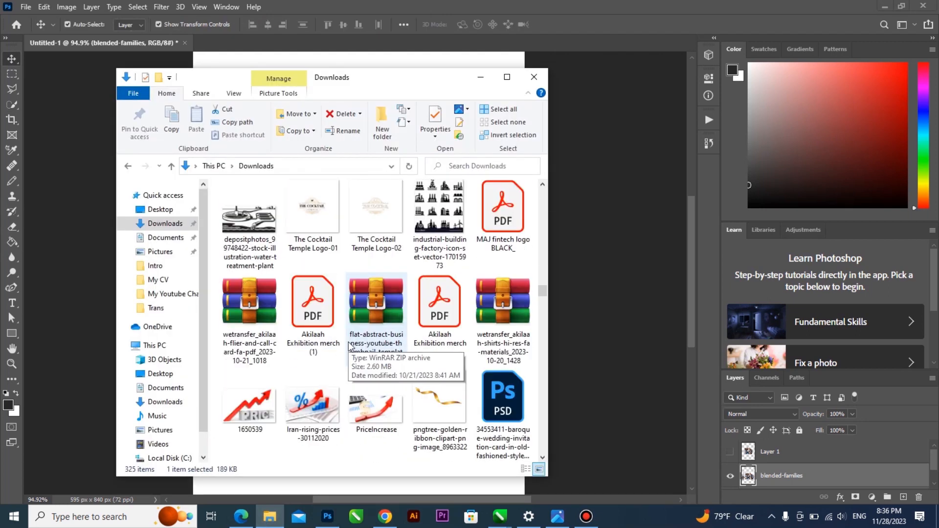
scroll(348, 342, down, 15)
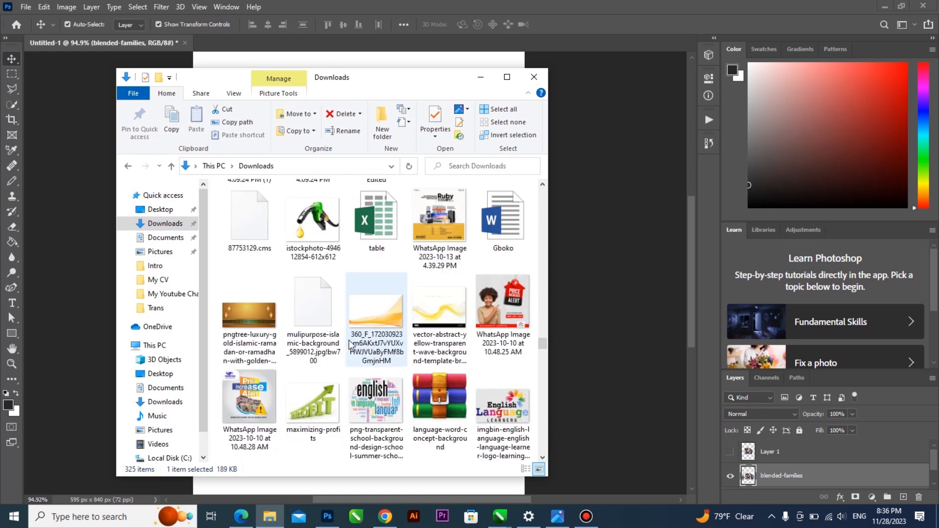
scroll(348, 339, down, 15)
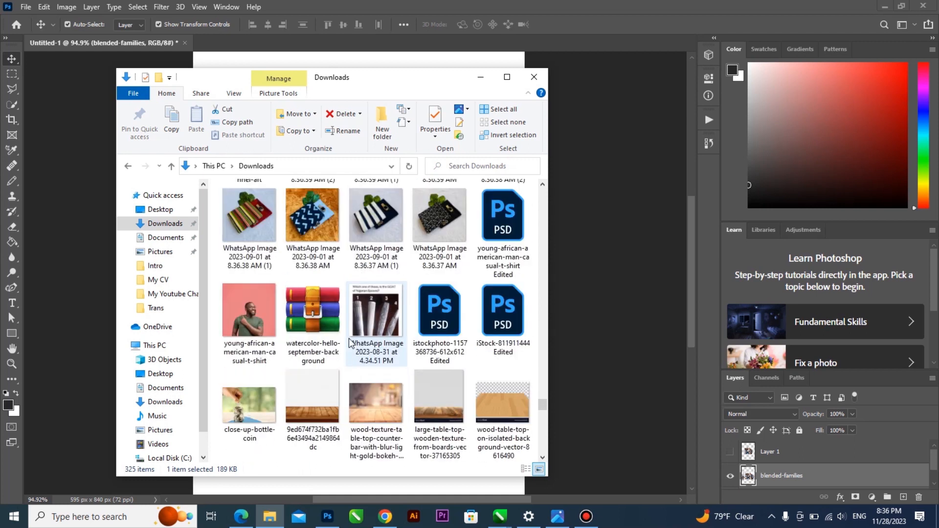
scroll(348, 339, up, 5)
click(245, 210)
drag(244, 210, 581, 233)
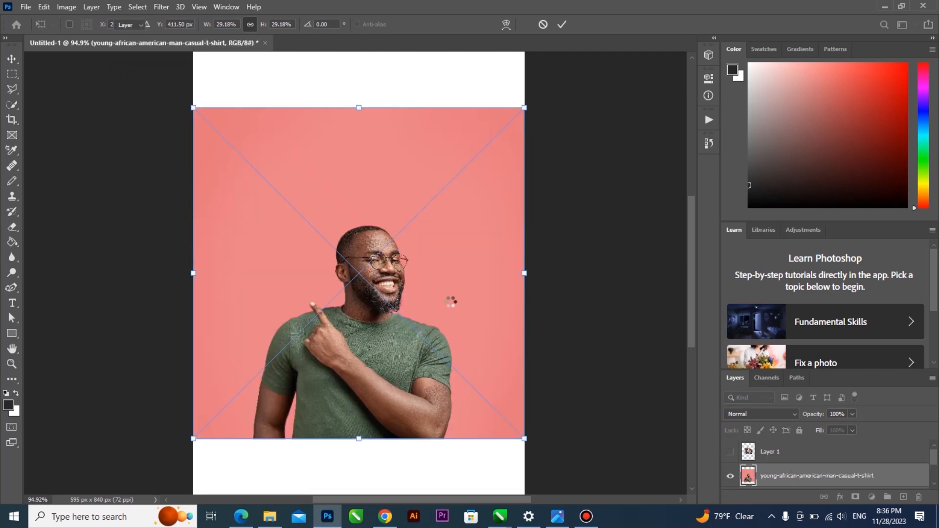
Confirm placing the man's photo on the canvas
key(Return)
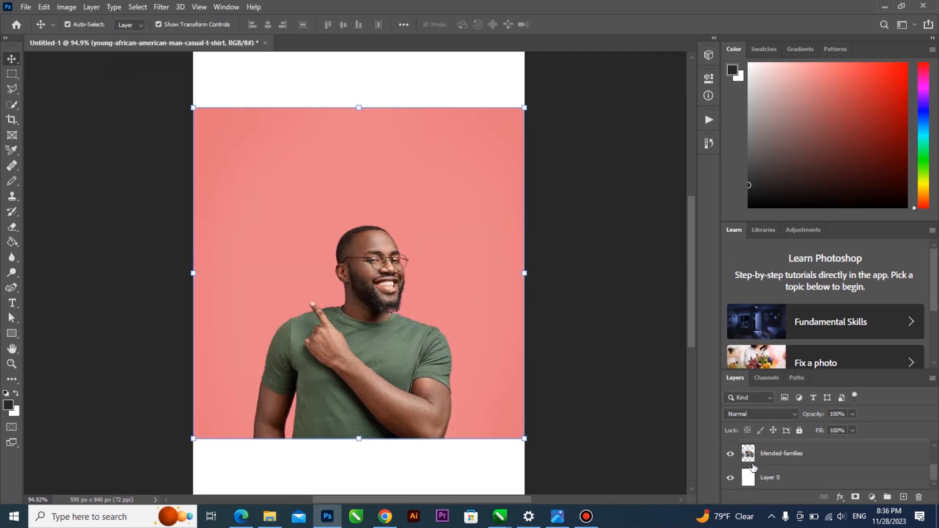
scroll(752, 466, up, 1)
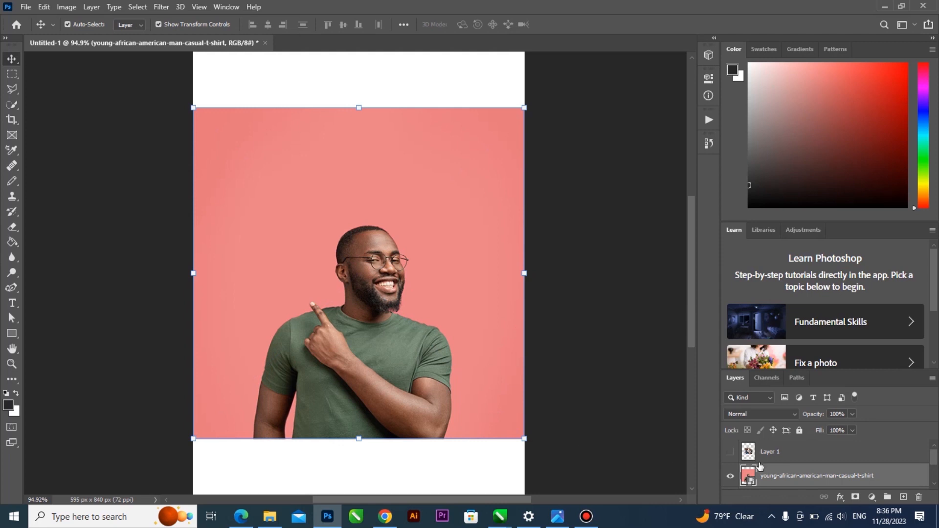
scroll(759, 466, down, 1)
scroll(759, 466, up, 1)
scroll(759, 465, down, 1)
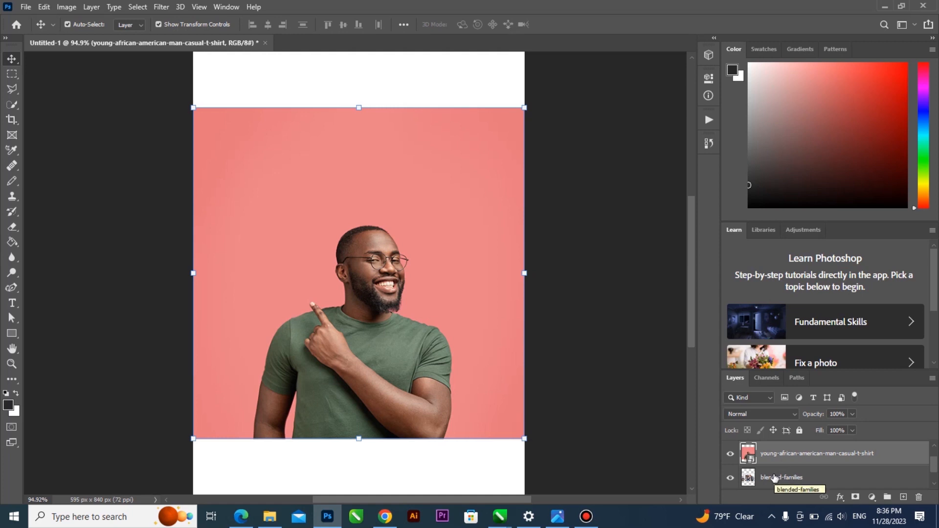
Keep the man's layer above blended-families in the stack and select it
drag(771, 479, 764, 452)
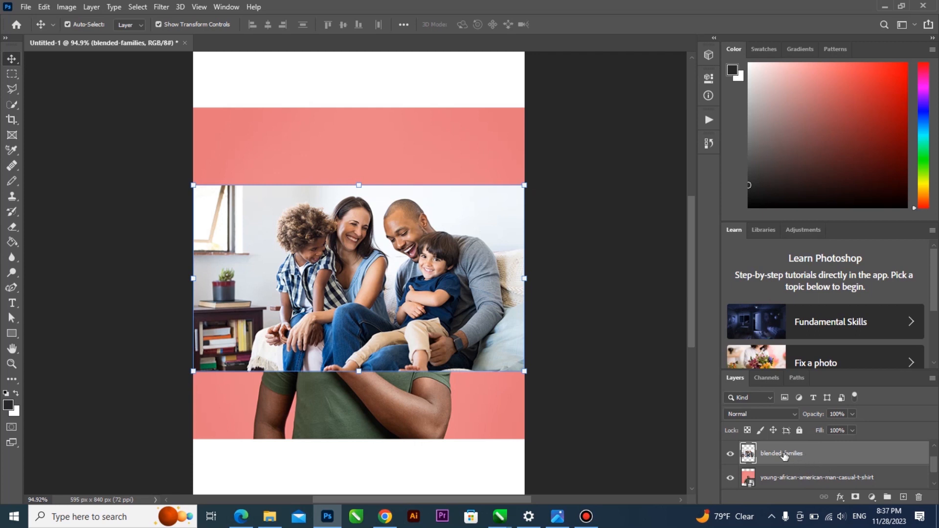
drag(782, 453, 786, 487)
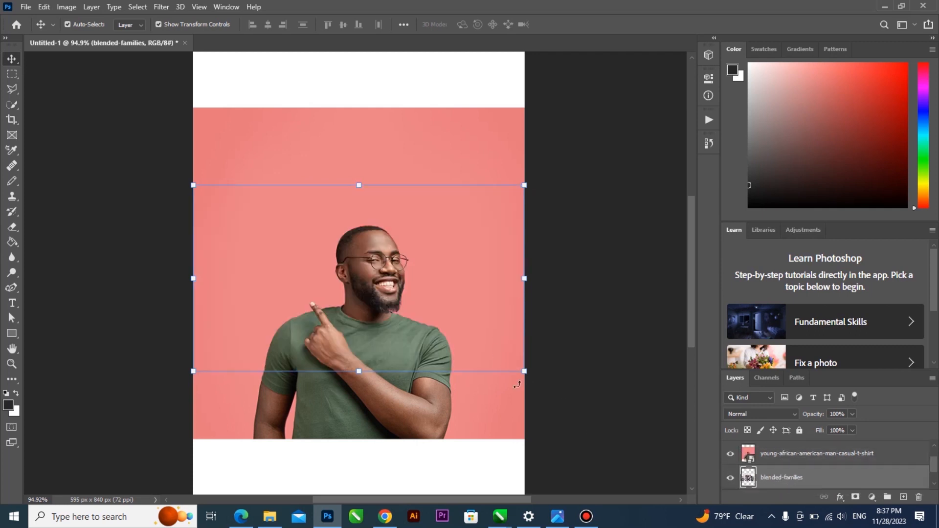
click(785, 455)
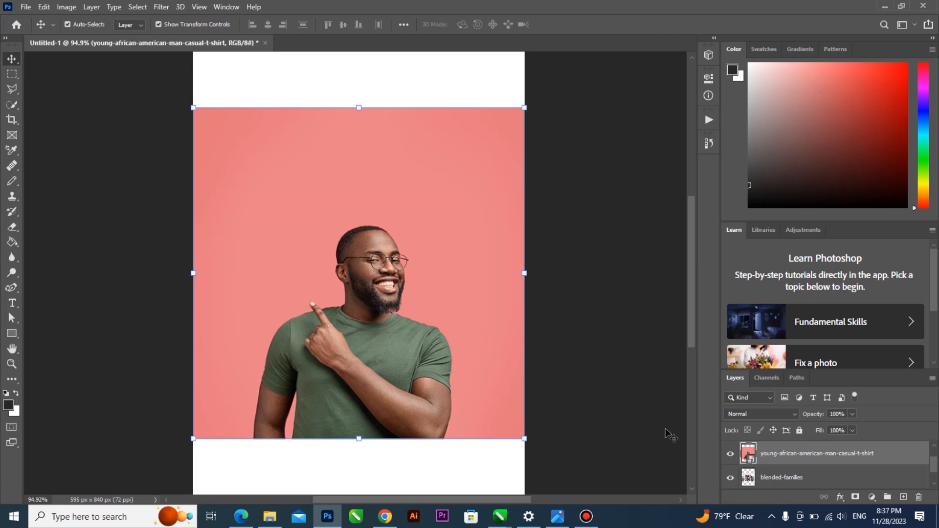
Pick the Quick Selection Tool from the selection tool group
click(12, 105)
right_click(11, 104)
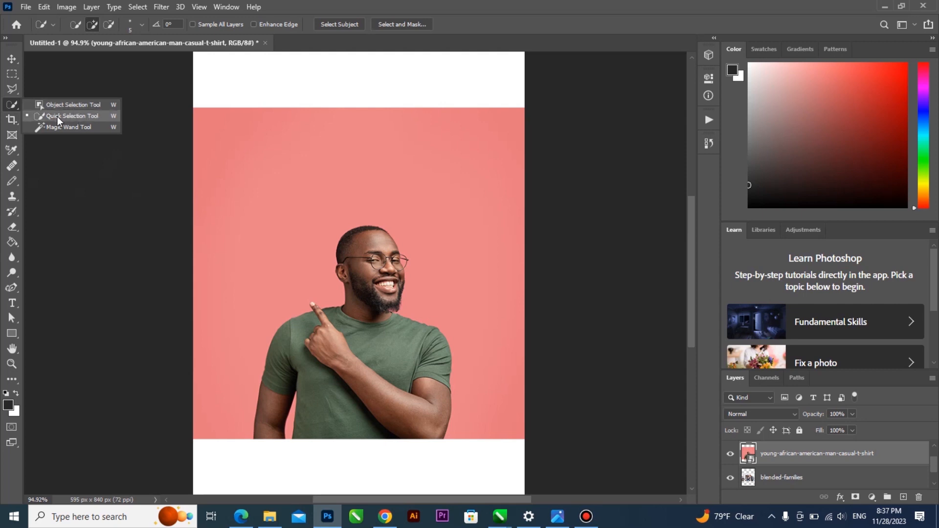
click(108, 120)
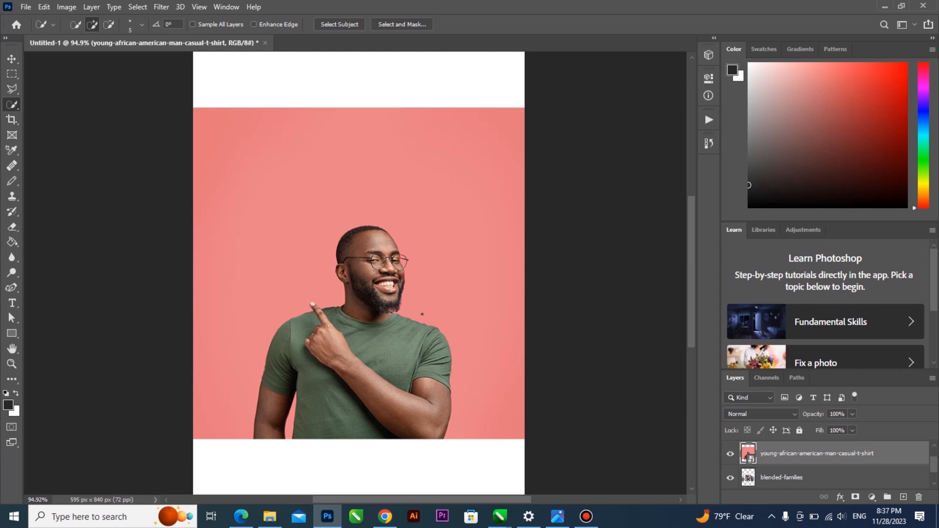
Rasterize the man's photo layer by confirming the prompt when erasing on it
key(e)
click(415, 275)
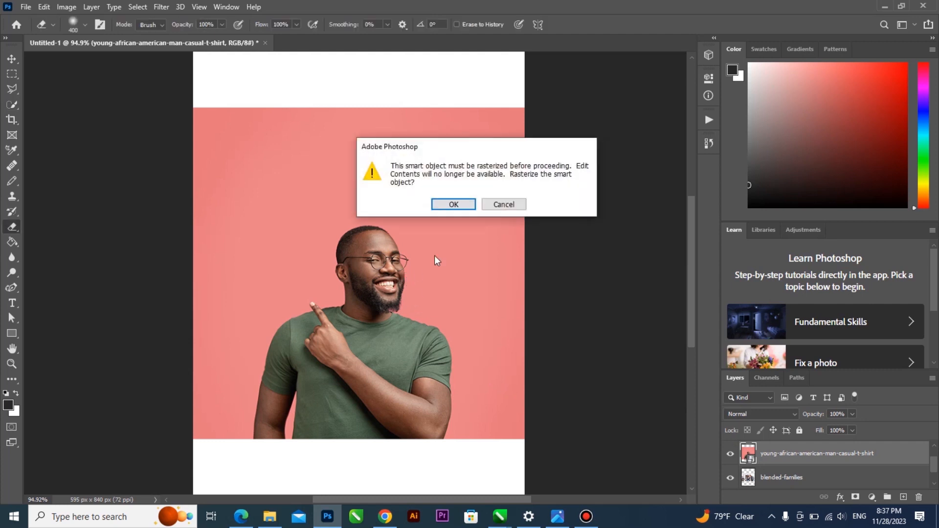
click(455, 204)
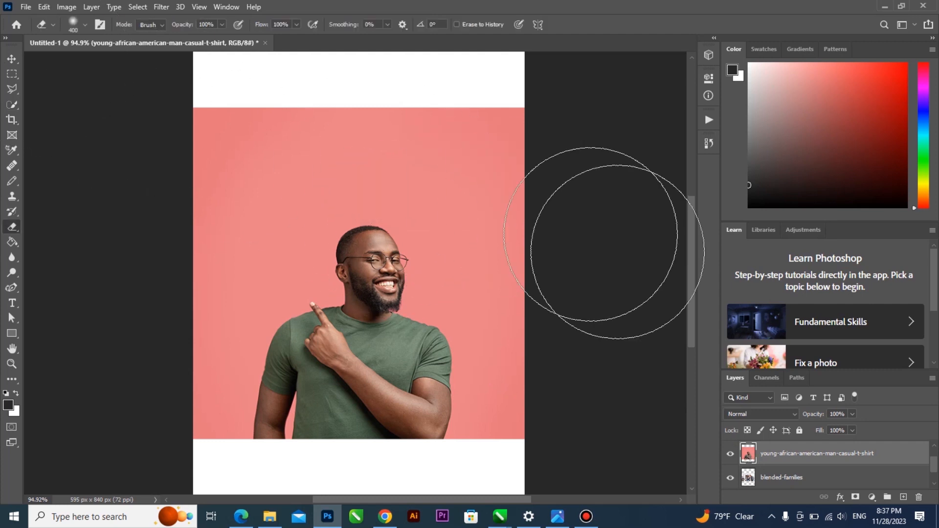
Pick the Polygonal Lasso Tool, then return to the Move Tool
click(14, 59)
click(11, 88)
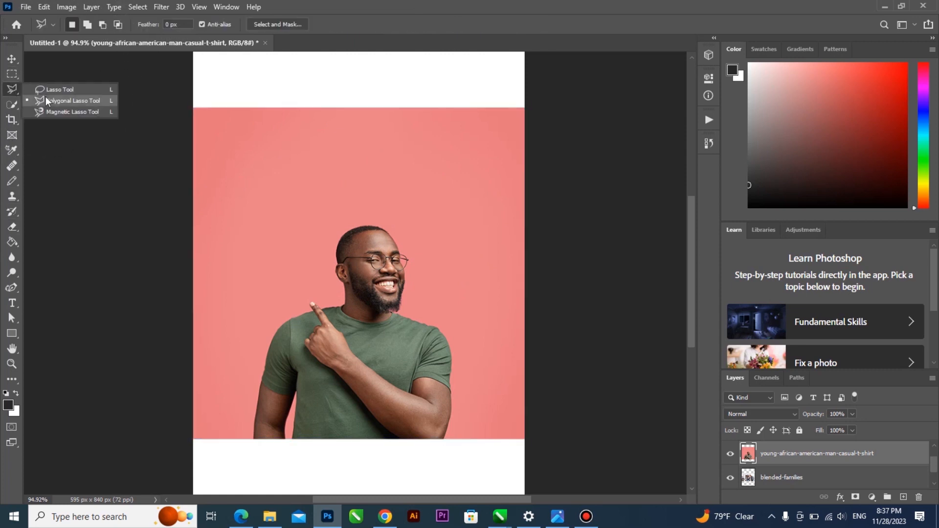
click(110, 101)
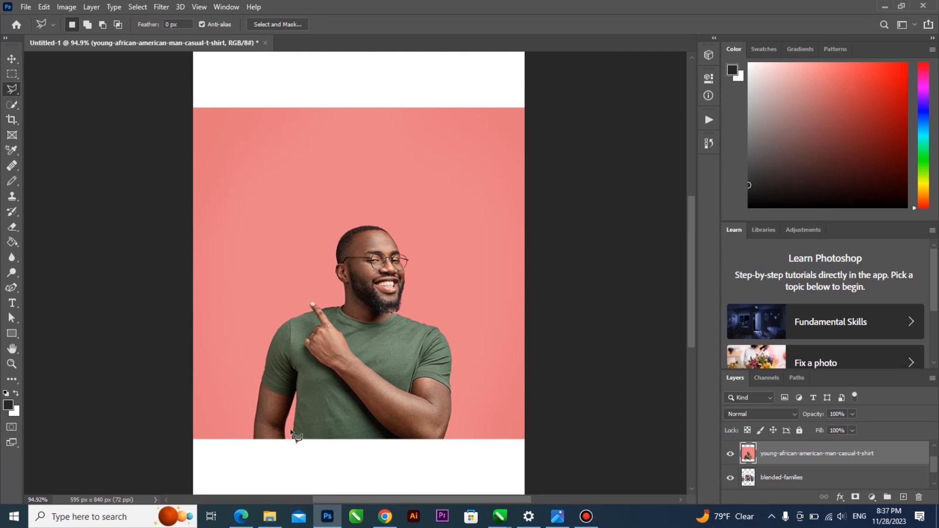
key(v)
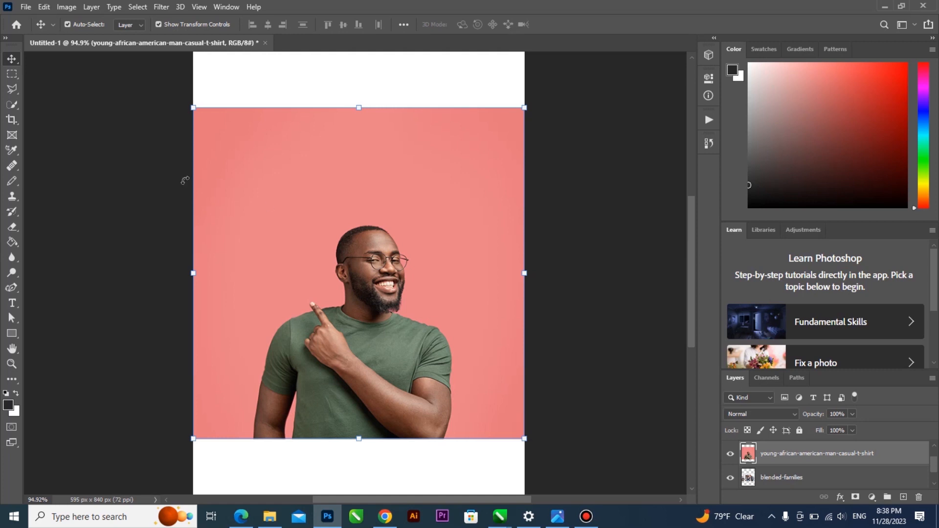
click(15, 104)
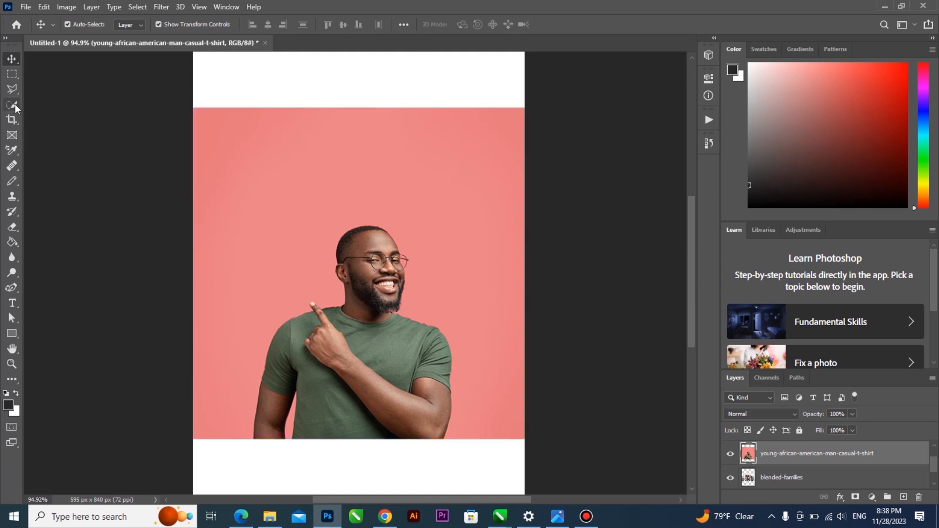
Brush over the pink background left of the man with the Quick Selection Tool
click(15, 104)
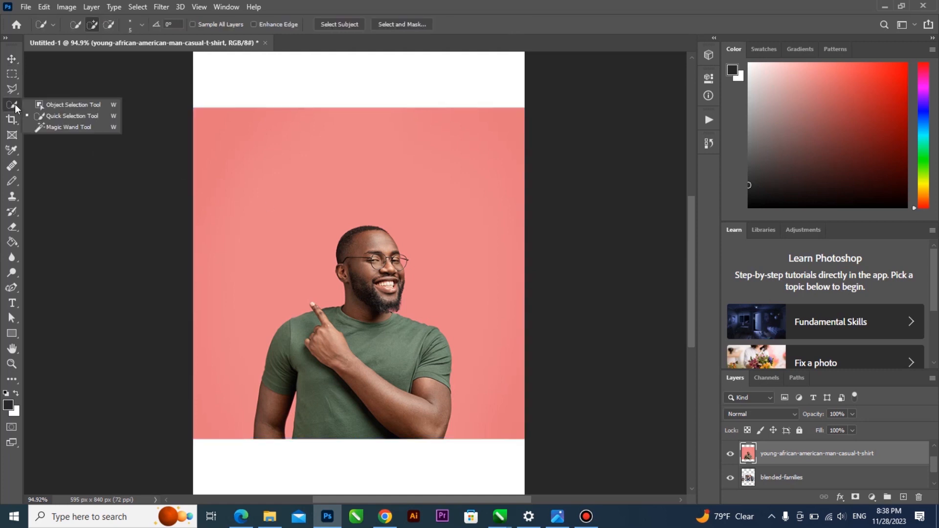
click(58, 115)
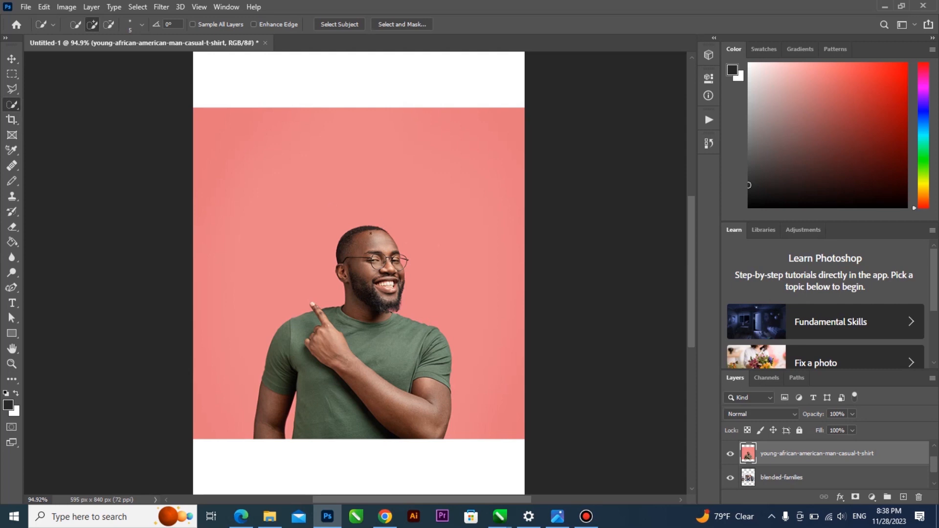
mouse_move(237, 436)
mouse_down()
mouse_move(254, 406)
mouse_move(266, 325)
mouse_move(279, 313)
mouse_move(277, 282)
mouse_move(315, 258)
mouse_move(293, 247)
mouse_move(320, 208)
mouse_move(357, 195)
mouse_up()
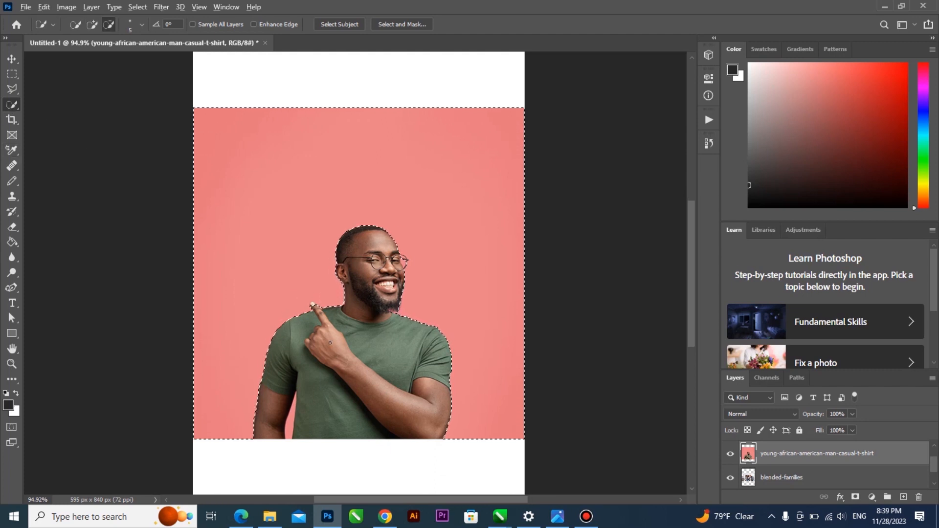
Zoom in and subtract the pointing fingertip from the selection with Alt
scroll(299, 297, up, 5)
scroll(312, 293, up, 2)
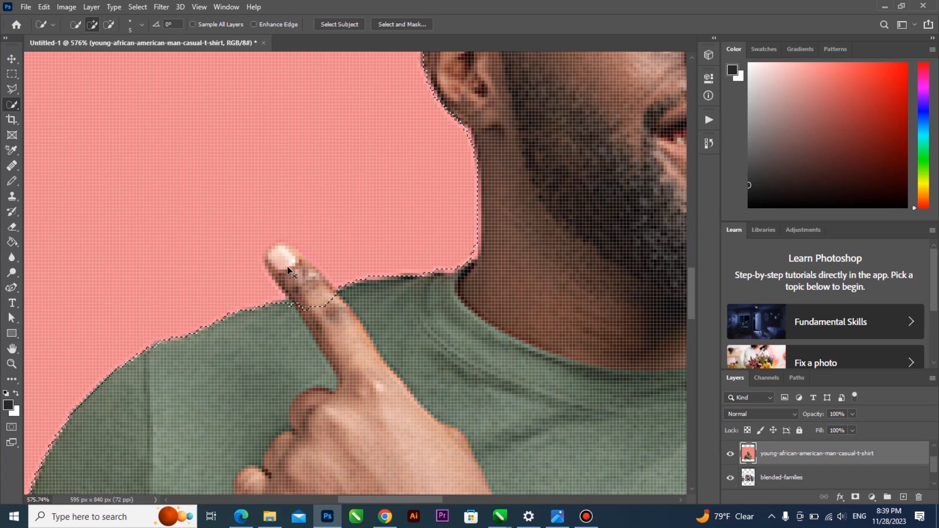
key(alt)
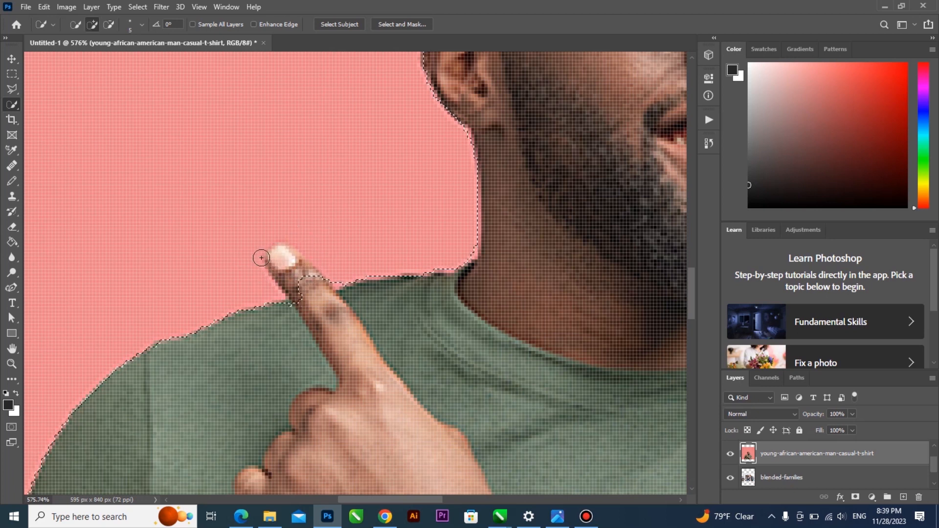
key(alt)
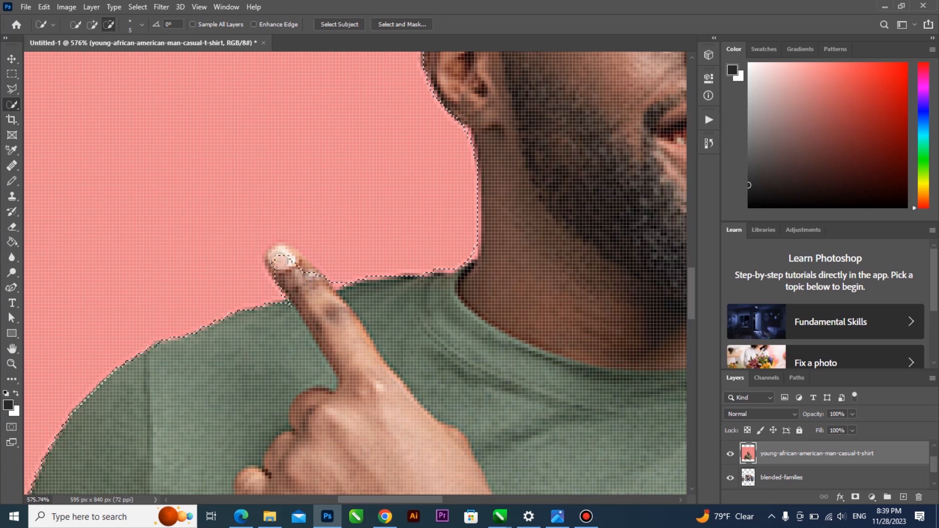
scroll(310, 278, down, 6)
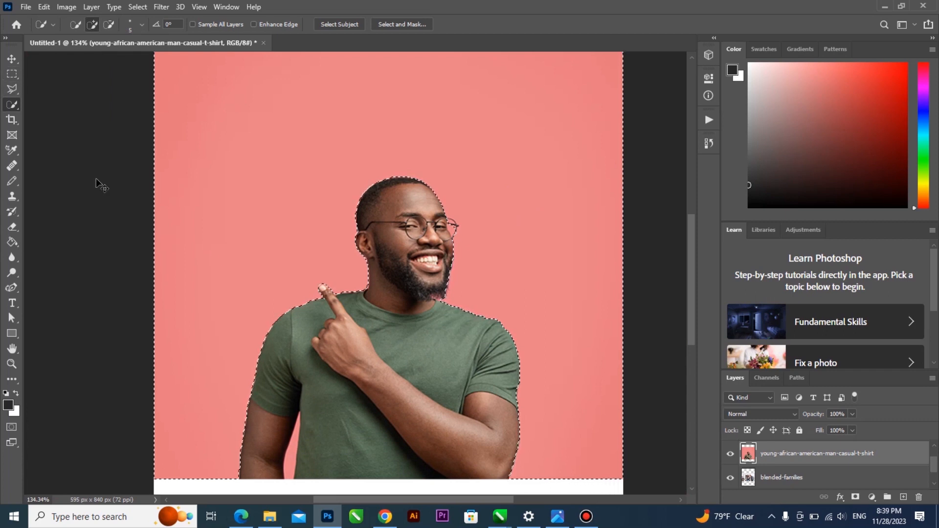
key(ctrl+j)
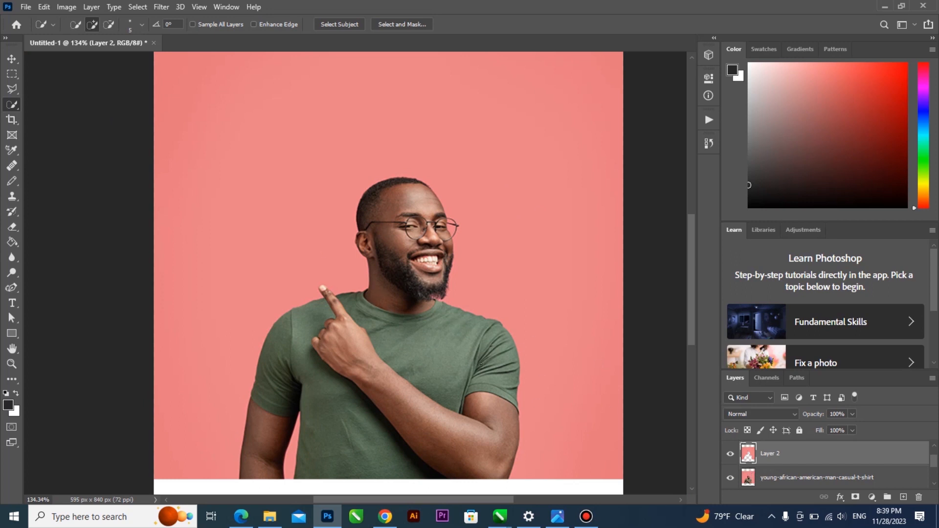
click(729, 479)
scroll(736, 476, down, 2)
click(729, 453)
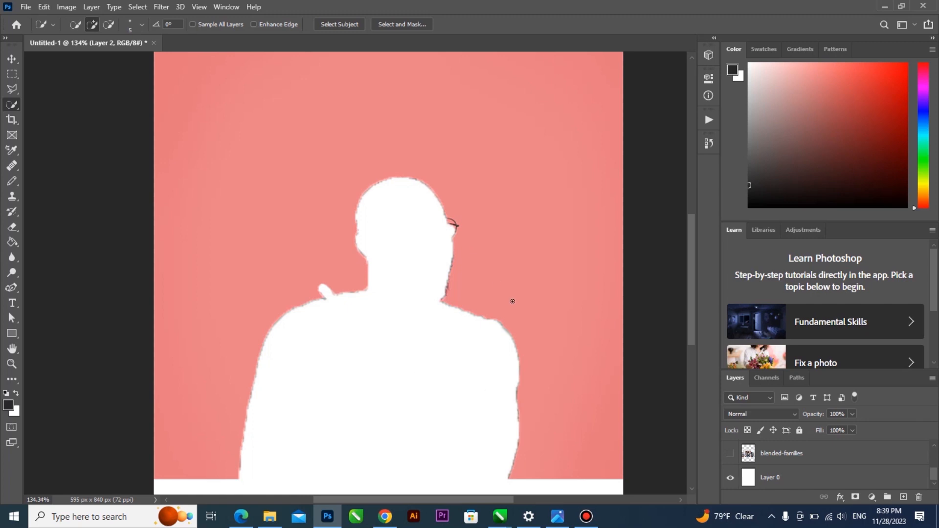
key(ctrl+z)
key(ctrl+z)
key(ctrl+z)
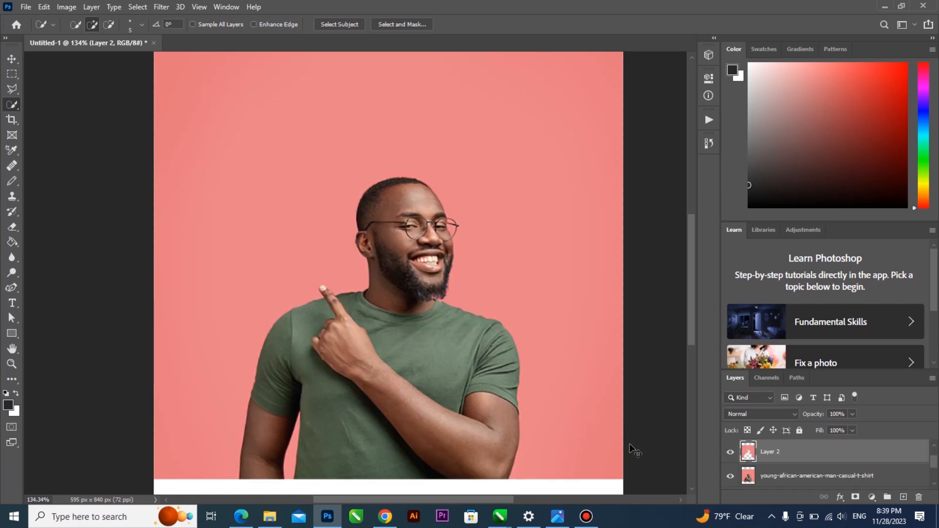
scroll(362, 368, down, 2)
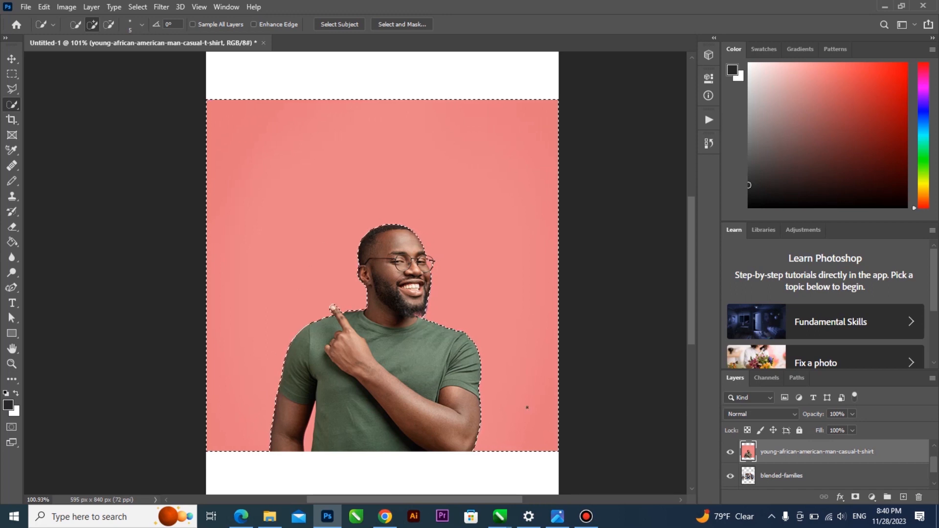
Delete the pink background, undo it, deselect, and pick the Move Tool
key(Delete)
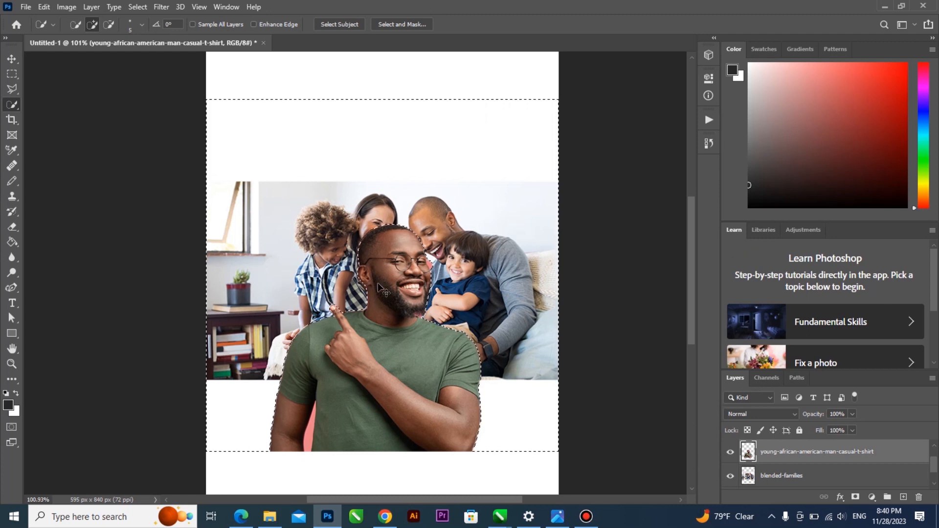
key(ctrl+z)
key(ctrl+d)
key(v)
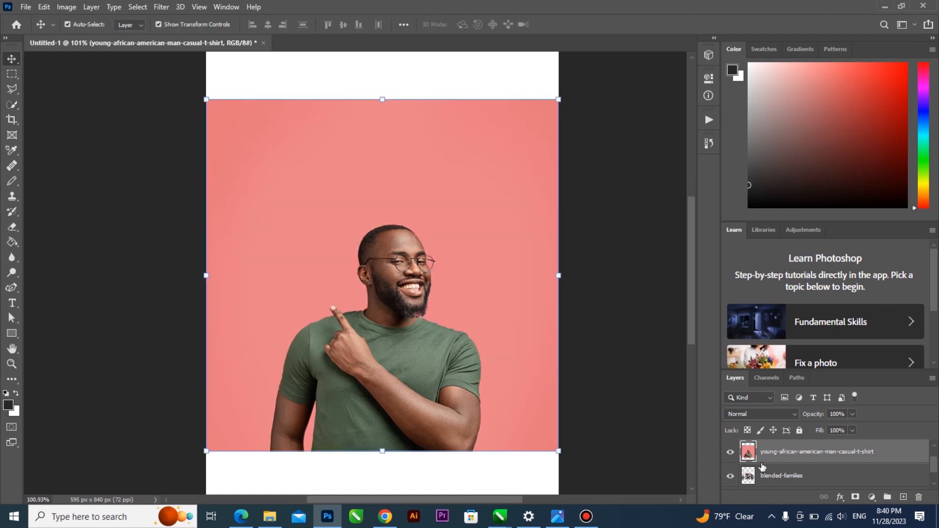
Toggle layer visibility so only blended-families shows, with the man and Layer 1 hidden
click(730, 451)
click(729, 476)
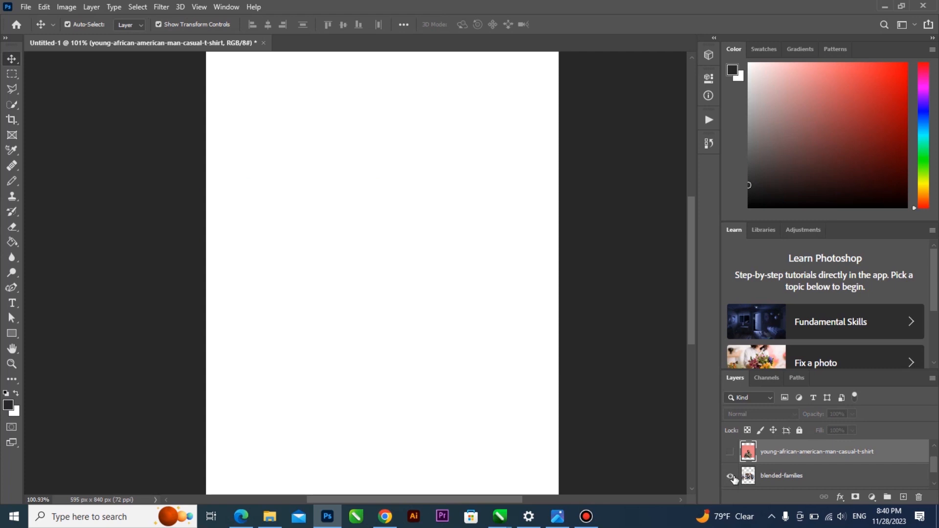
click(730, 476)
click(420, 282)
scroll(789, 468, up, 2)
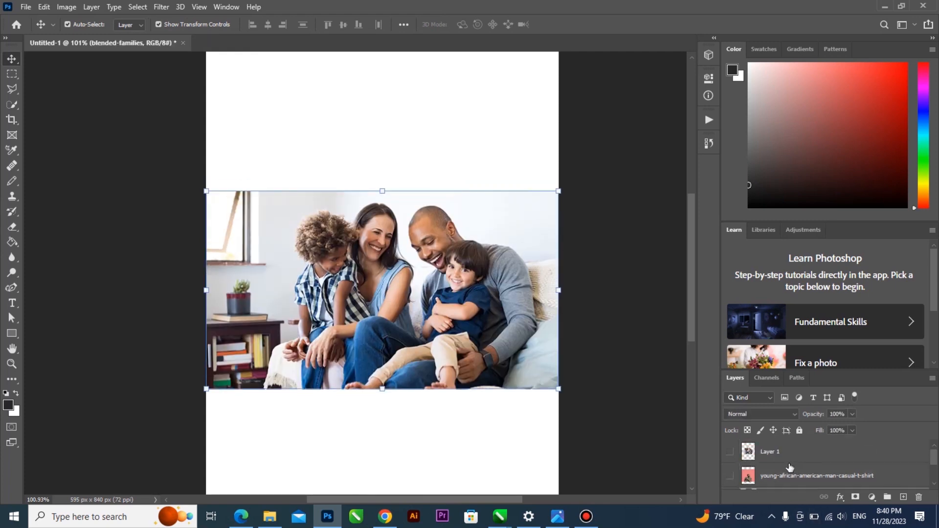
scroll(734, 457, down, 1)
click(730, 477)
scroll(731, 469, up, 1)
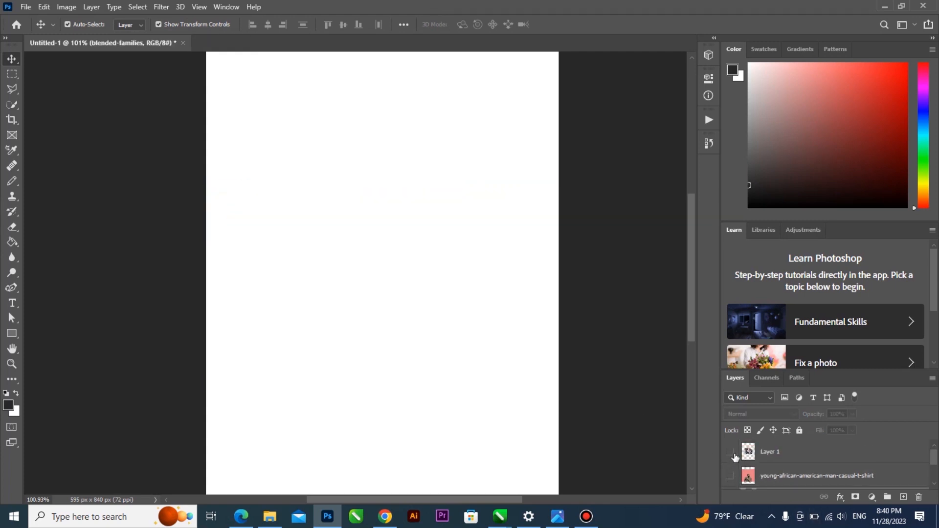
click(730, 454)
click(730, 454)
scroll(740, 466, down, 2)
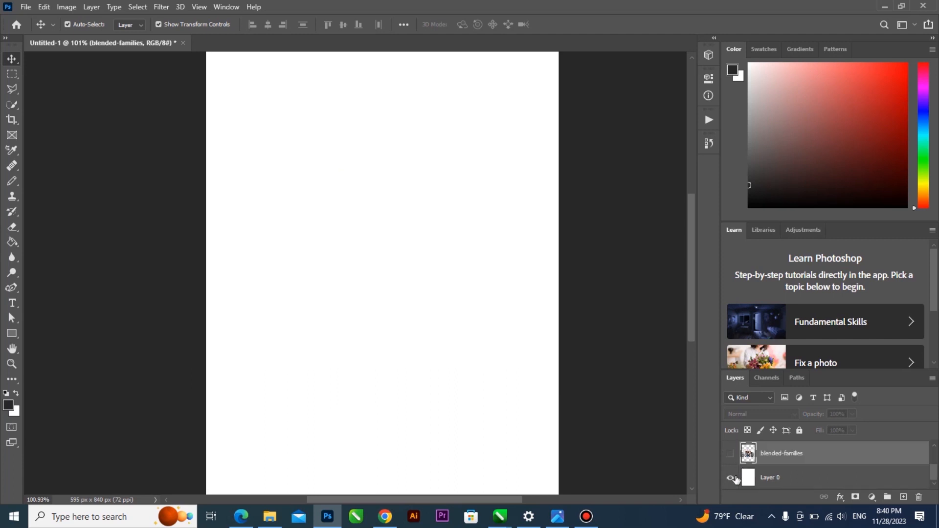
click(730, 453)
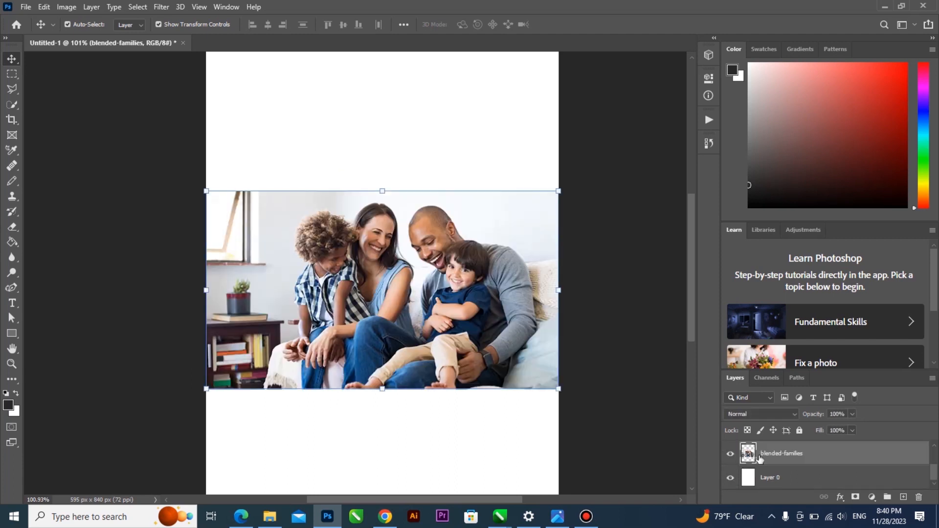
Box-select the family with the Object Selection Tool, then show and select the man's layer
click(12, 104)
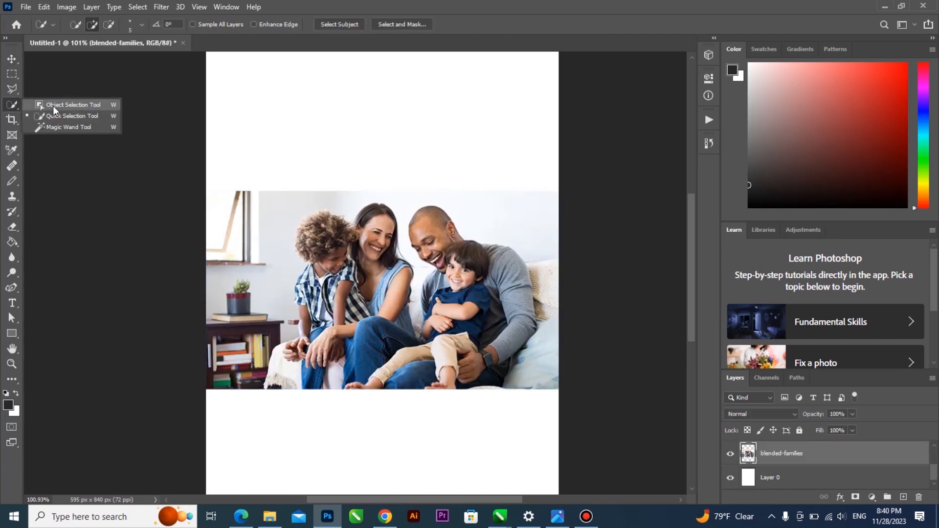
click(53, 106)
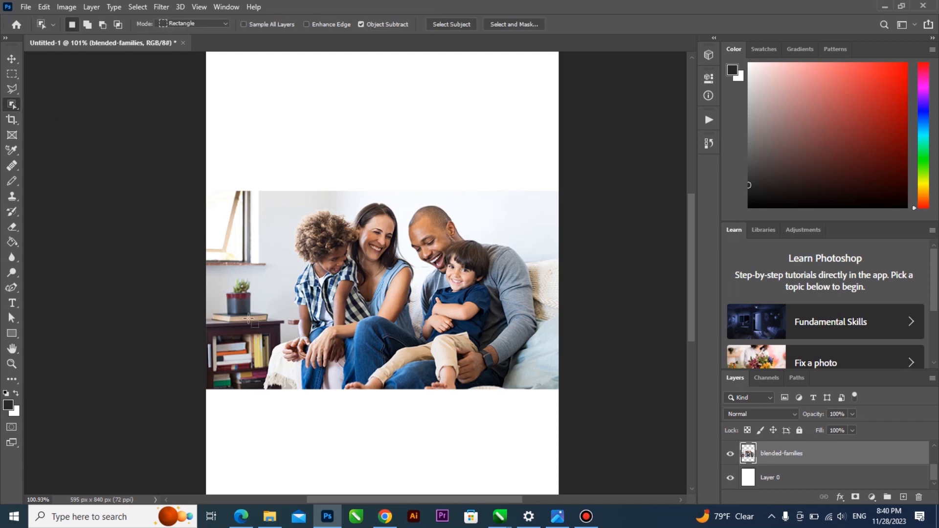
drag(279, 384, 546, 176)
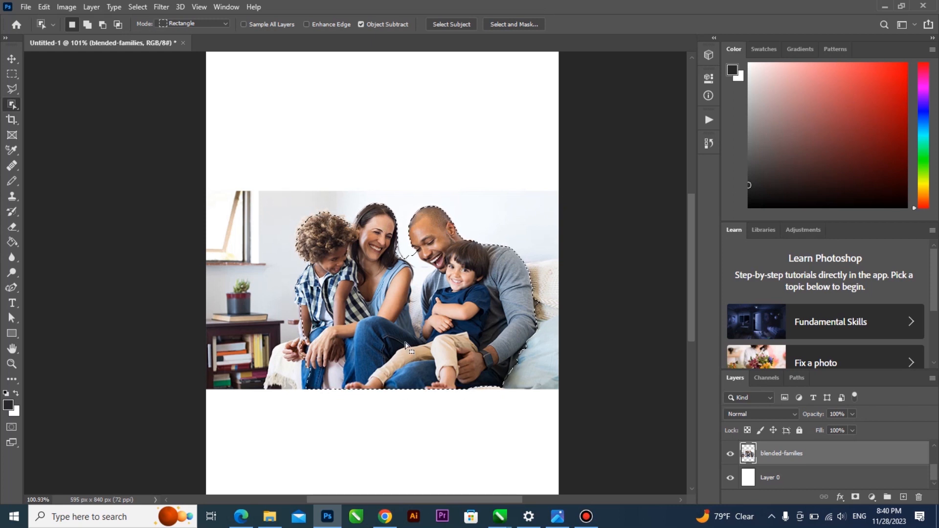
key(ctrl+j)
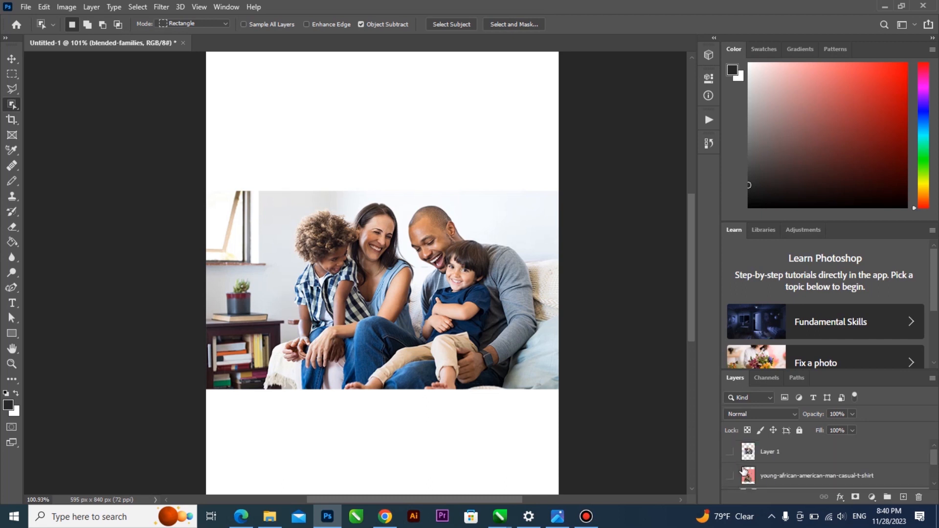
click(731, 476)
click(741, 476)
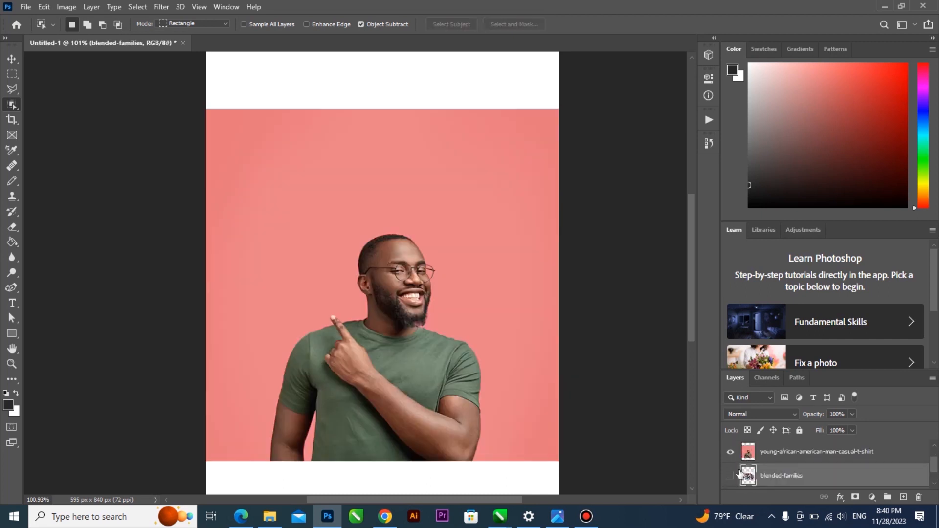
Brush across the pink backdrop with the Quick Selection Tool, then zoom in on the glasses
scroll(762, 460, down, 1)
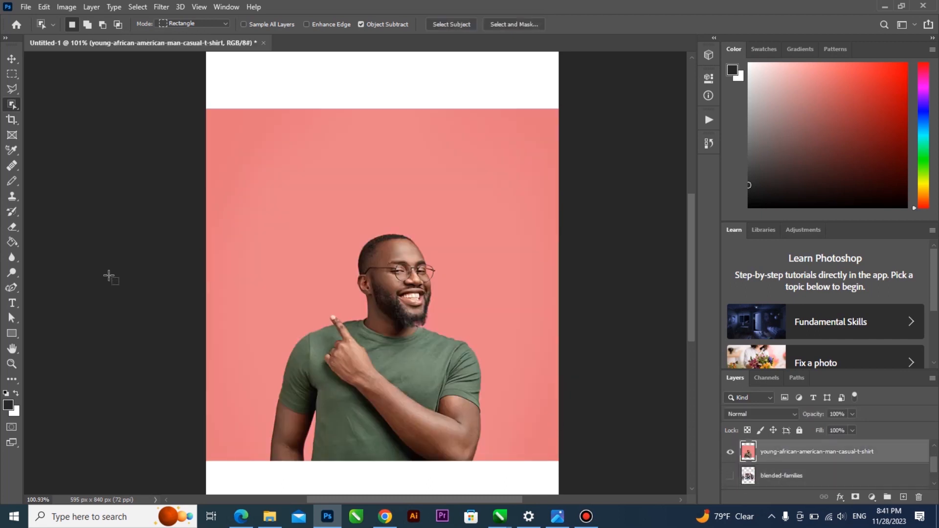
right_click(17, 106)
click(41, 116)
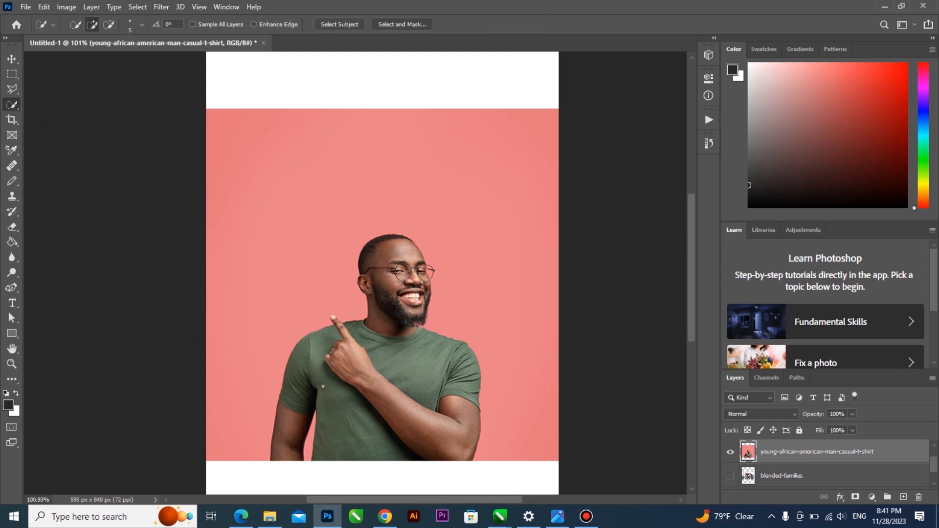
mouse_move(258, 402)
mouse_down()
mouse_move(303, 268)
mouse_move(345, 200)
mouse_up()
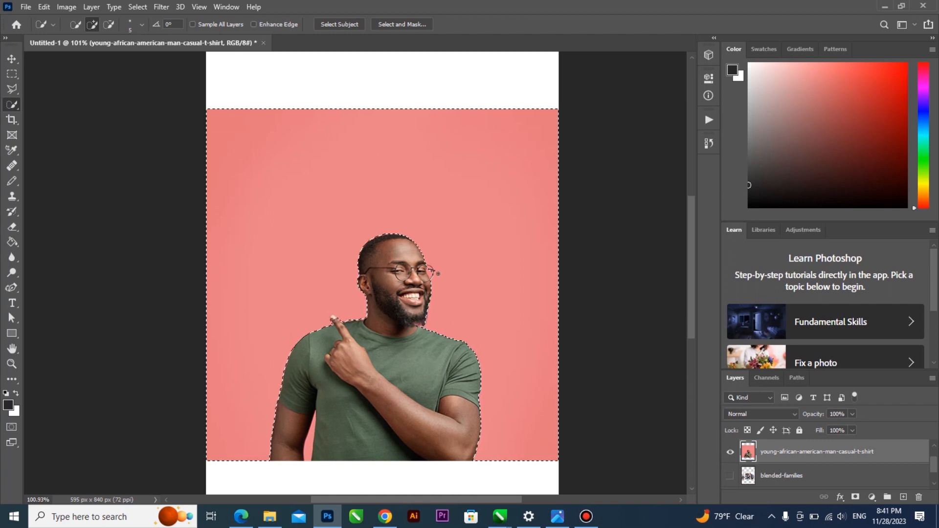
scroll(435, 269, up, 5)
scroll(434, 266, up, 1)
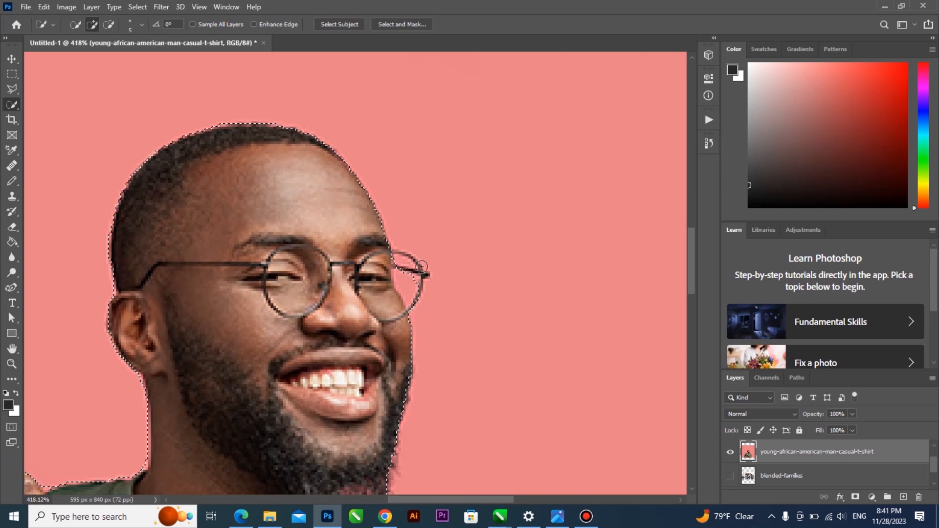
Switch to the Polygonal Lasso Tool from the lasso group
key(l)
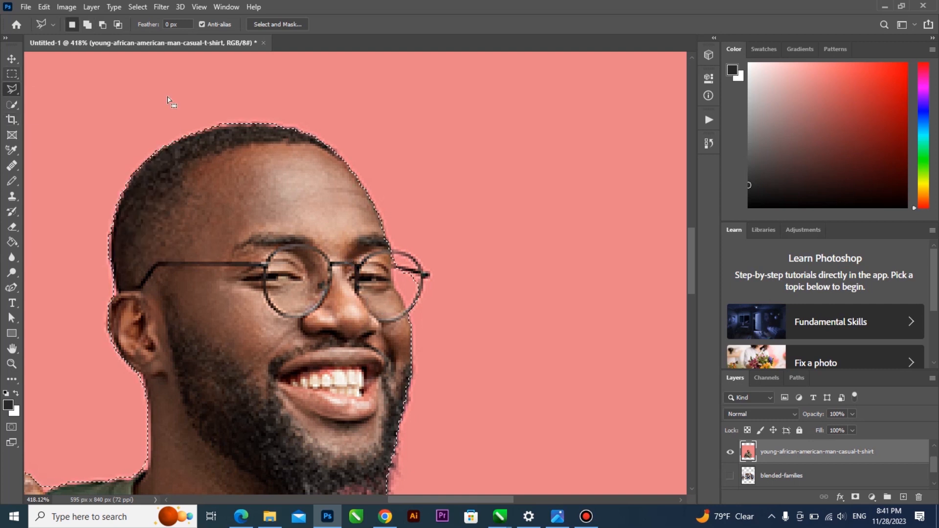
click(14, 102)
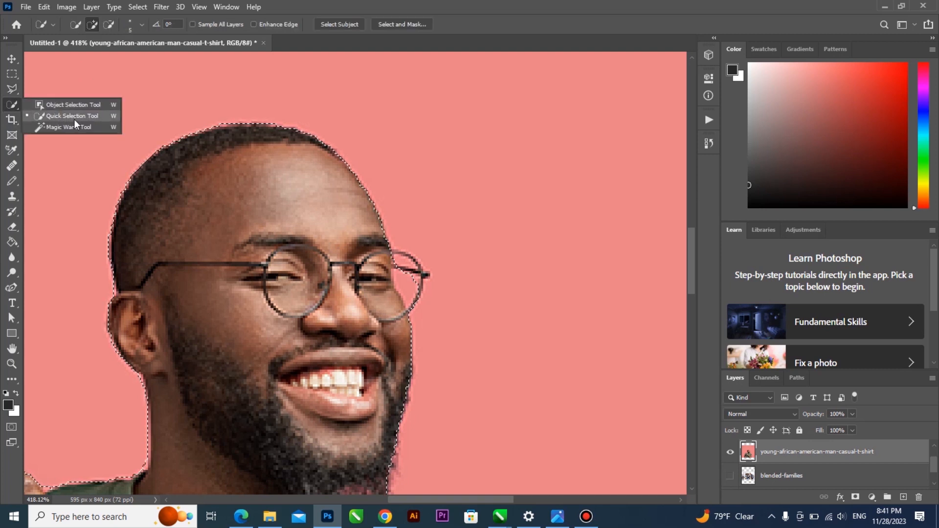
click(80, 117)
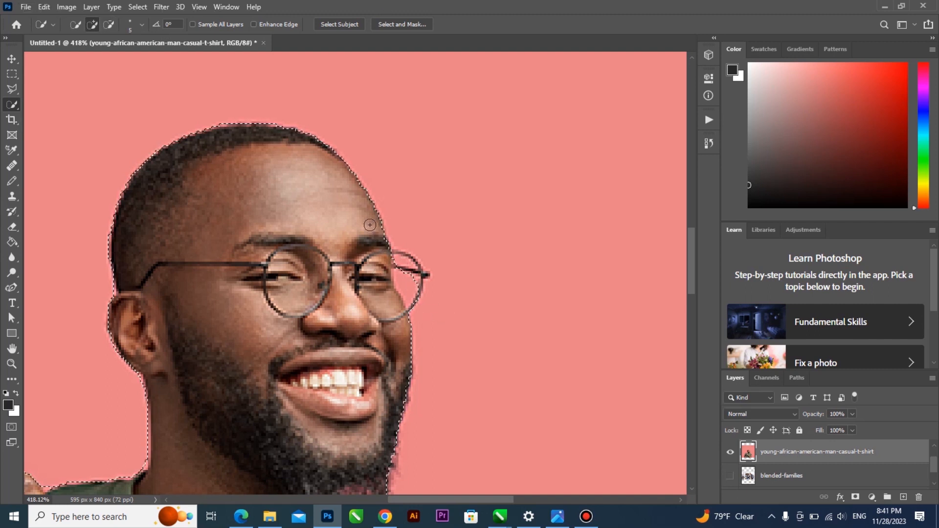
click(11, 89)
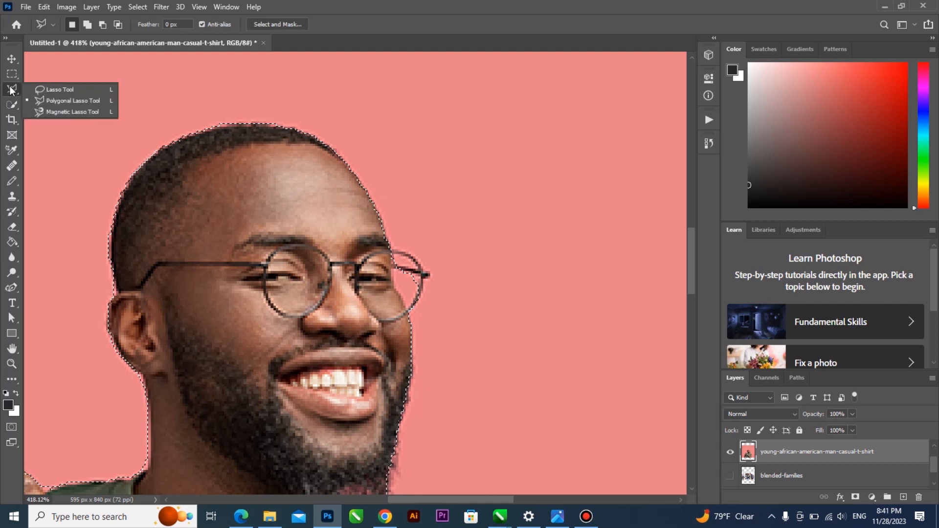
click(58, 100)
Add a lasso region across the face with Shift, then undo it
key(shift)
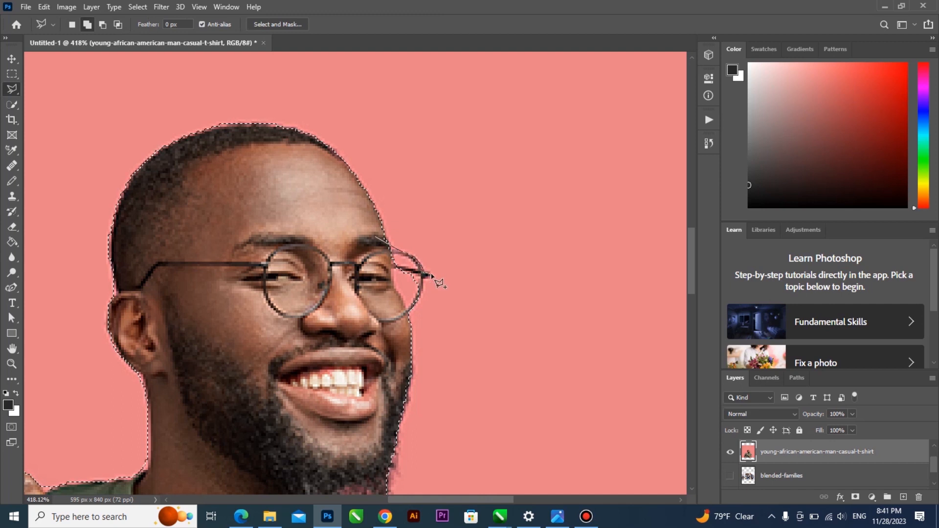
click(375, 327)
click(345, 319)
click(289, 266)
click(288, 230)
double_click(299, 184)
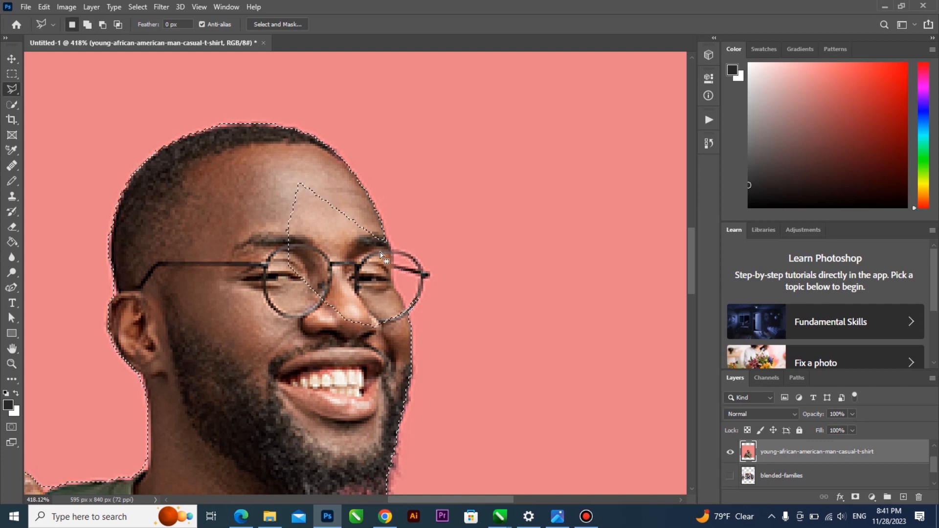
key(ctrl+z)
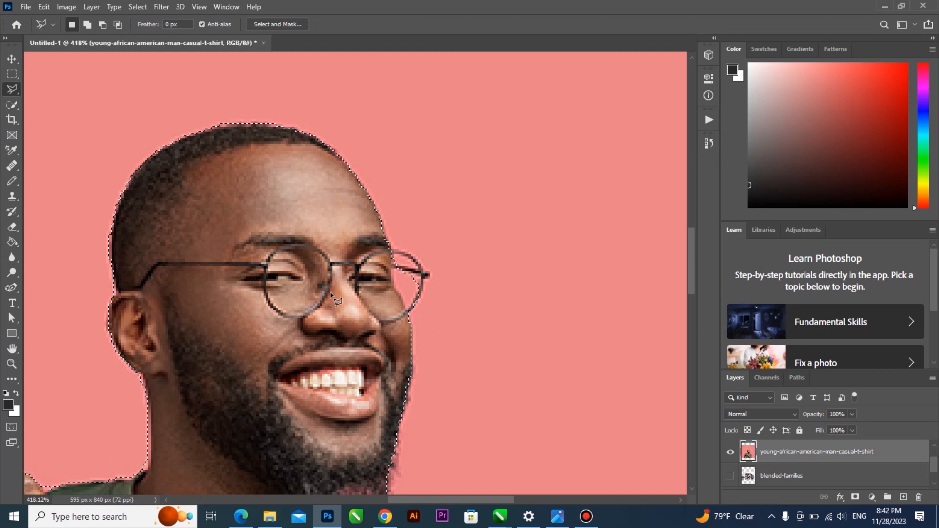
Subtract an outline around the glasses lens and forehead from the selection with Alt
key(alt)
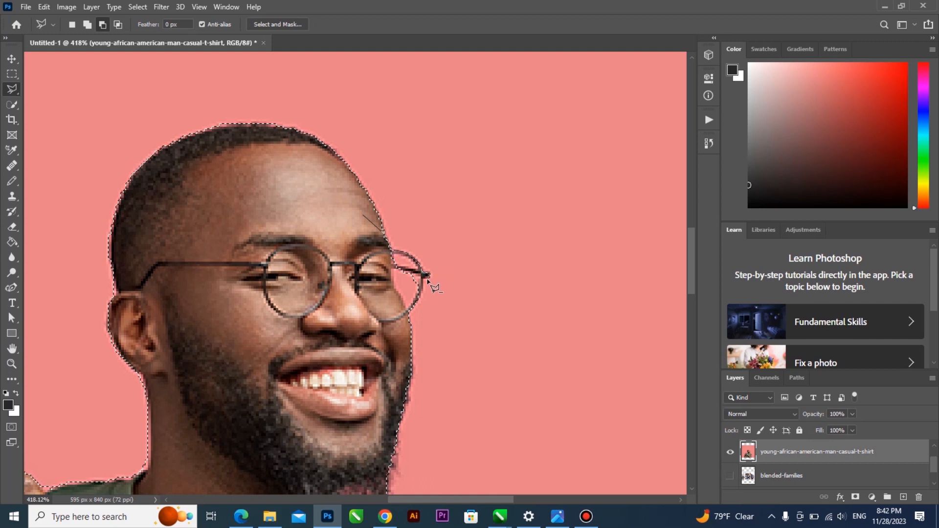
click(418, 302)
click(398, 320)
click(322, 269)
double_click(313, 209)
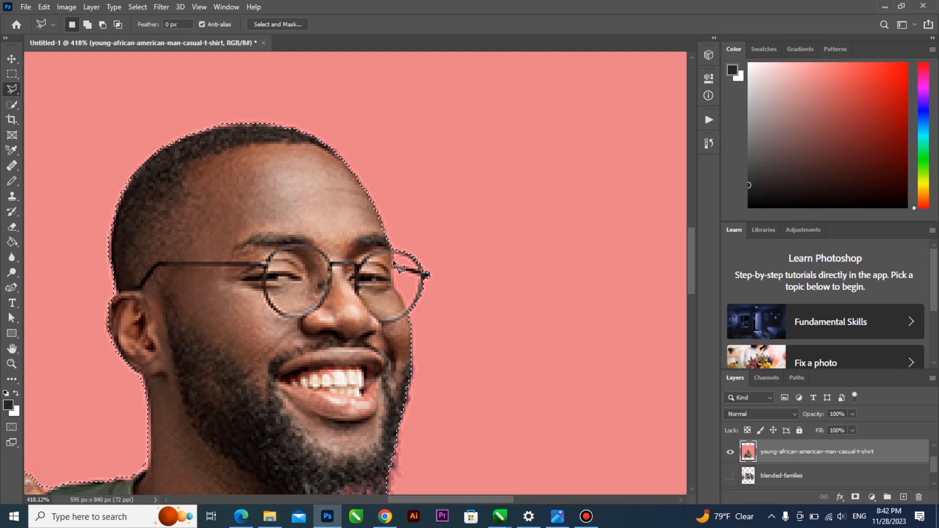
scroll(398, 267, up, 1)
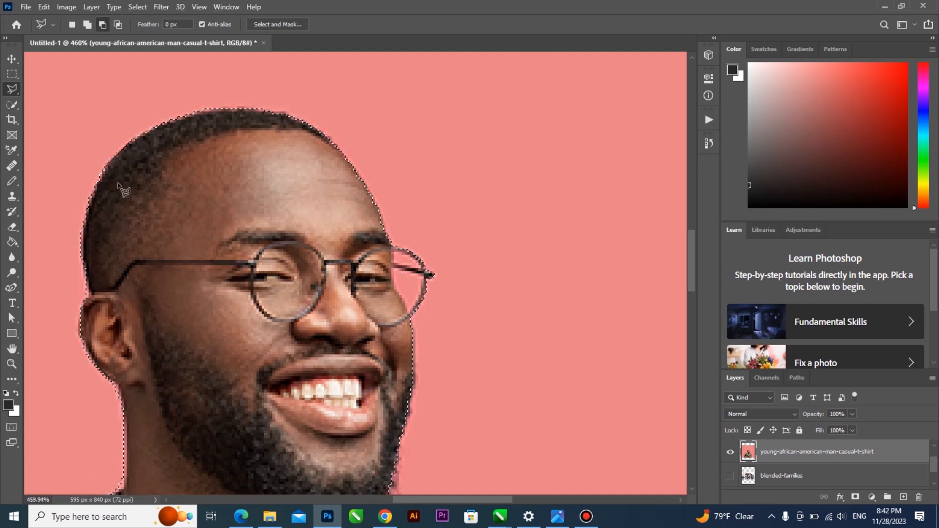
Lasso the pink inside the right lens into the selection, then swap colours with X
click(13, 110)
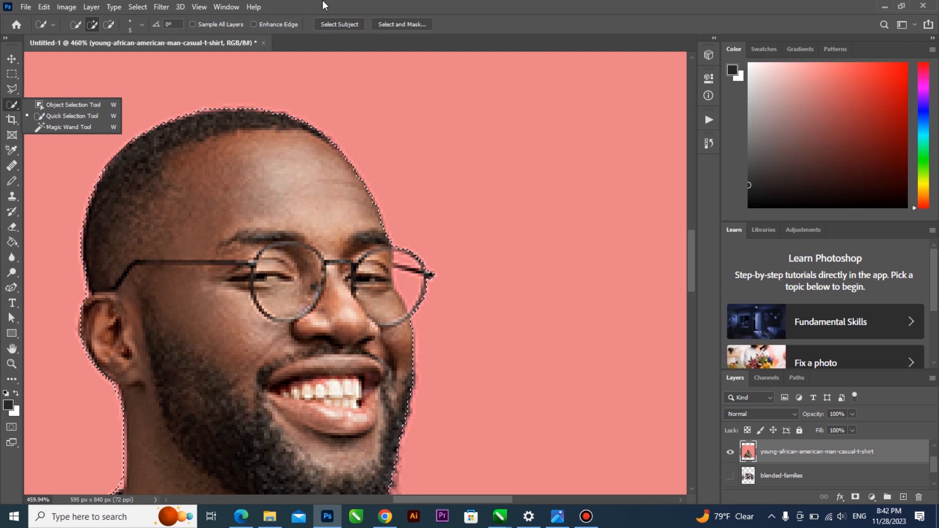
click(88, 118)
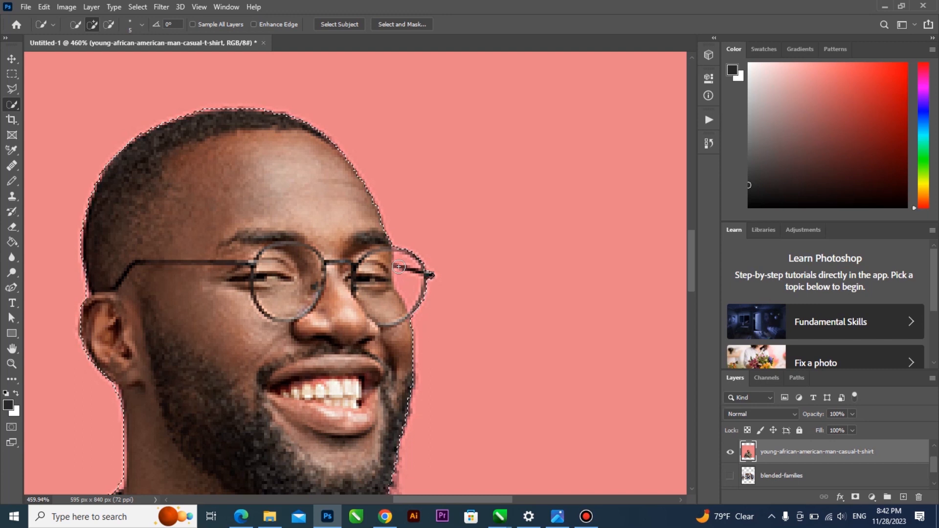
click(11, 88)
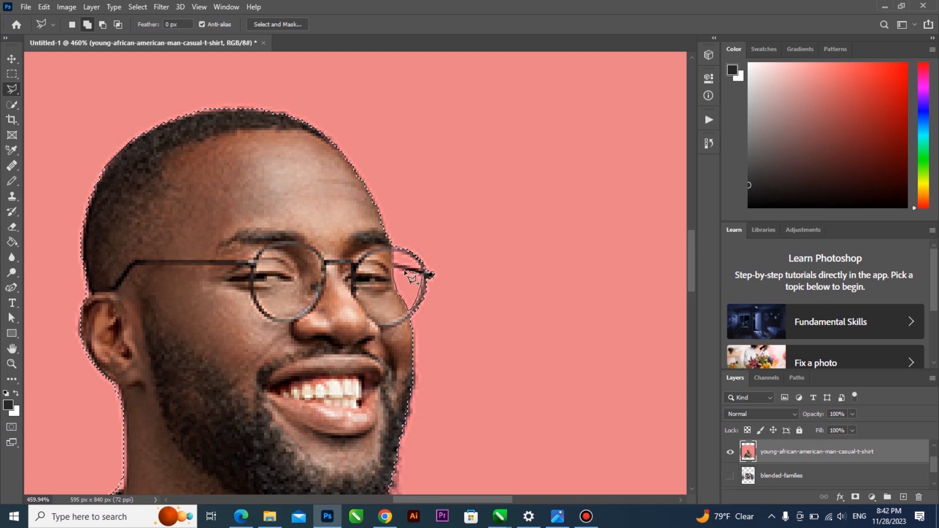
click(394, 259)
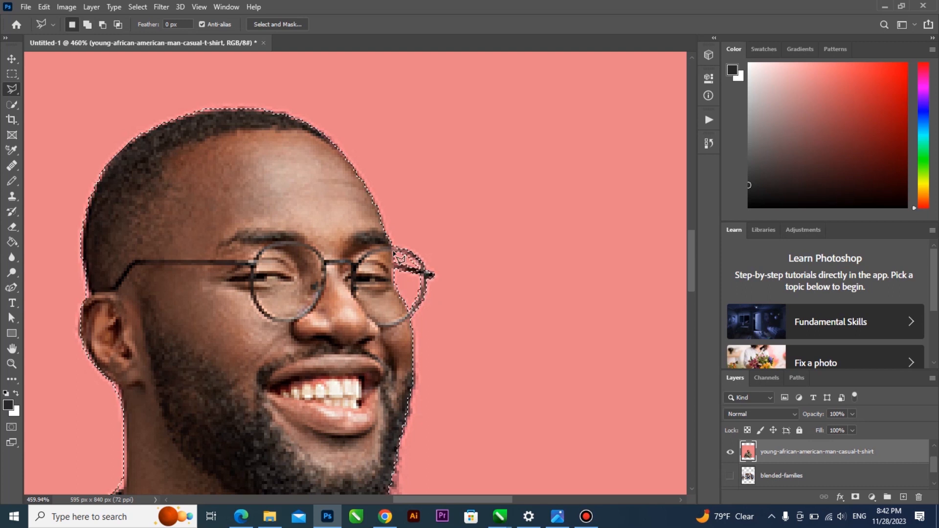
key(x)
scroll(328, 312, down, 4)
Add the fingertip gap to the selection, delete the pink background, and deselect
scroll(236, 342, up, 5)
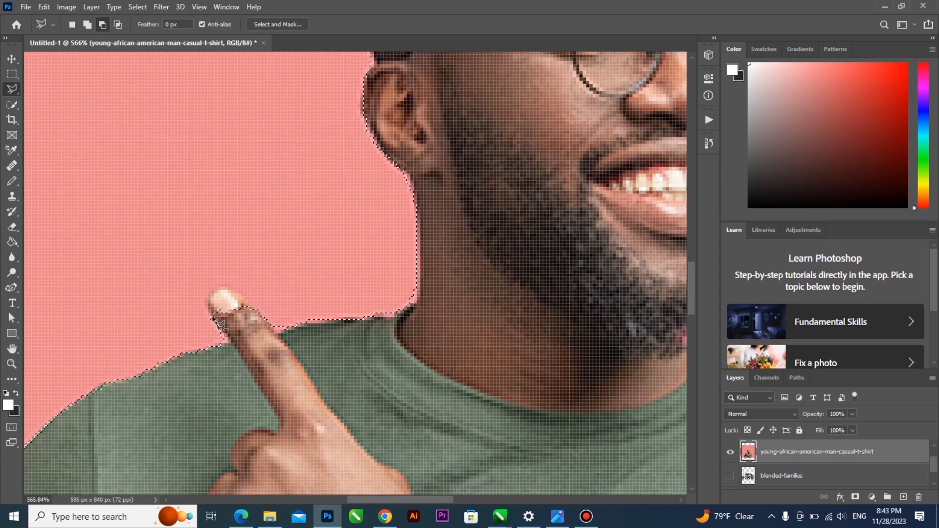
mouse_move(211, 293)
mouse_down()
mouse_move(237, 291)
mouse_move(254, 314)
mouse_up()
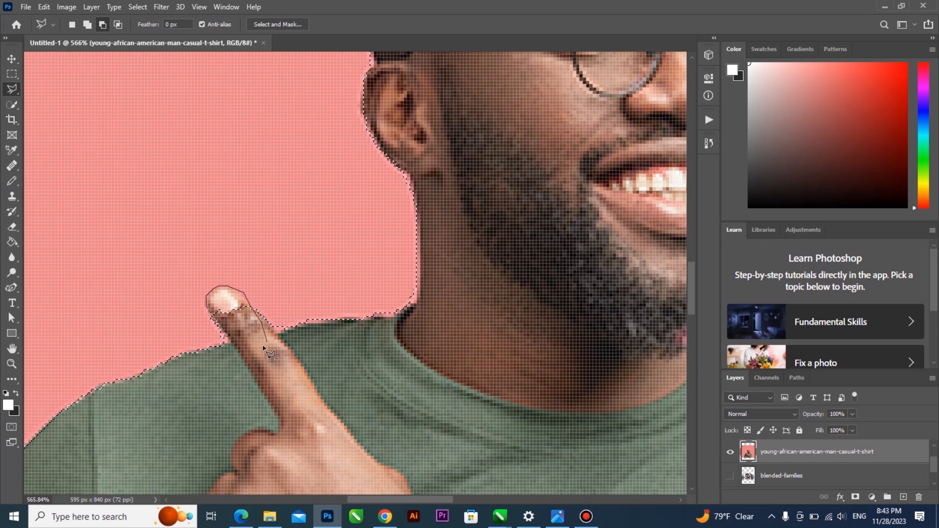
scroll(254, 308, down, 4)
scroll(254, 299, down, 5)
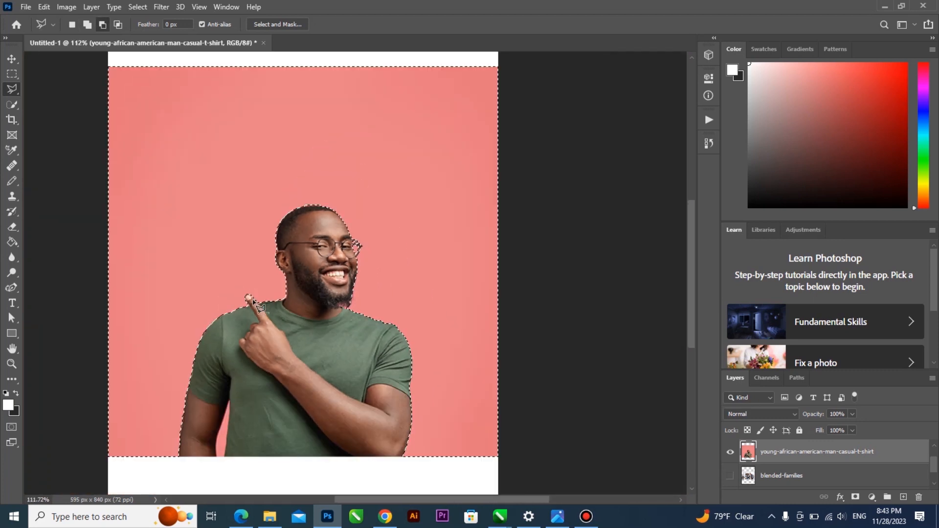
key(Delete)
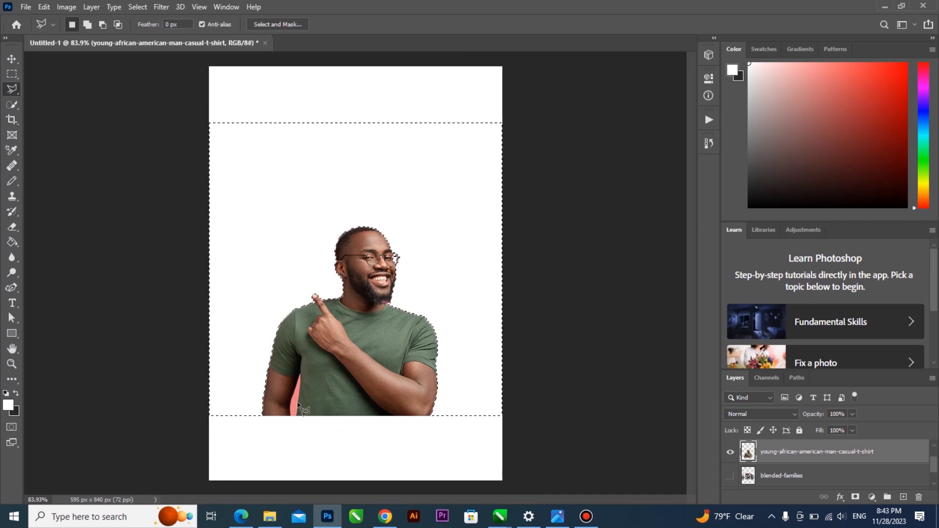
key(ctrl+d)
Pick the Move Tool, then undo to restore the previous background selection
scroll(307, 403, up, 3)
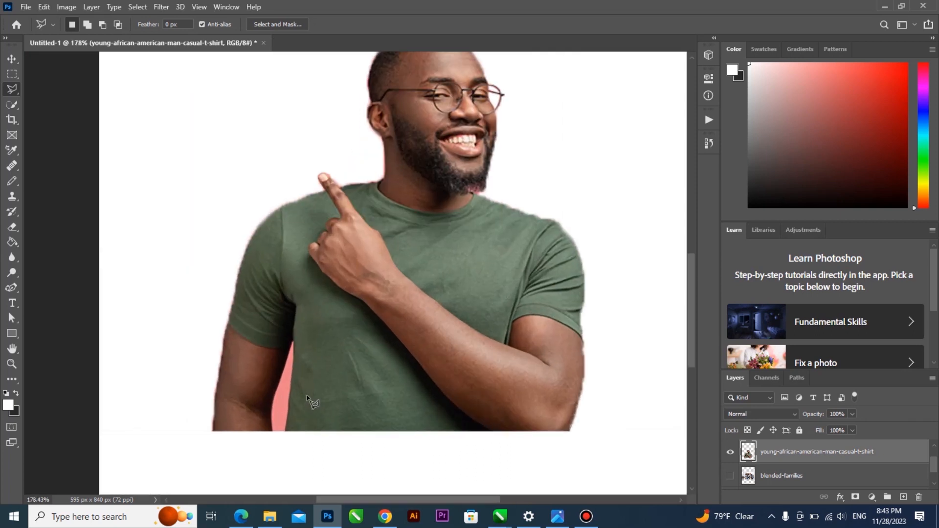
scroll(308, 400, down, 3)
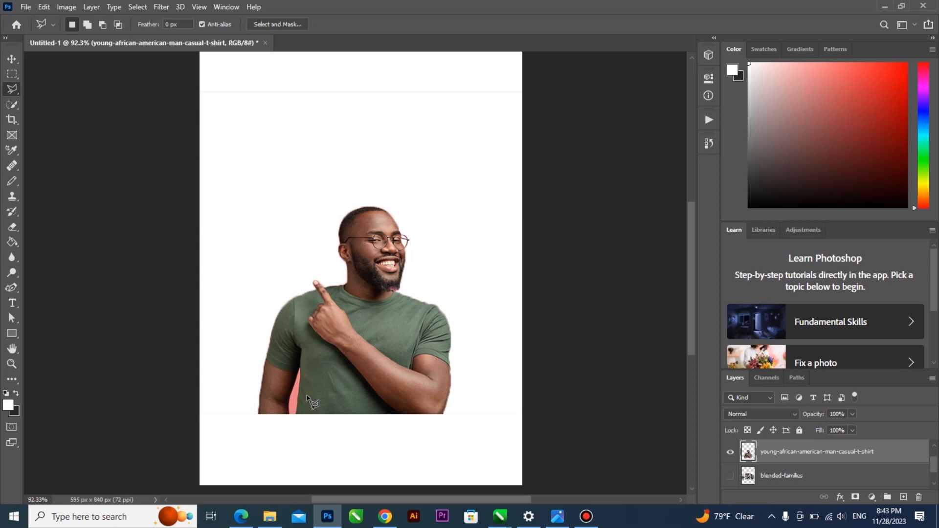
click(14, 104)
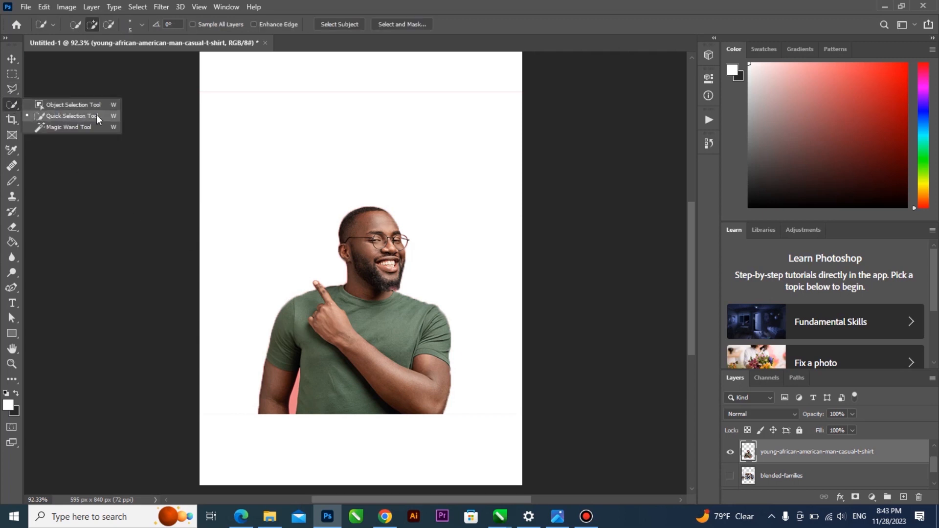
click(12, 59)
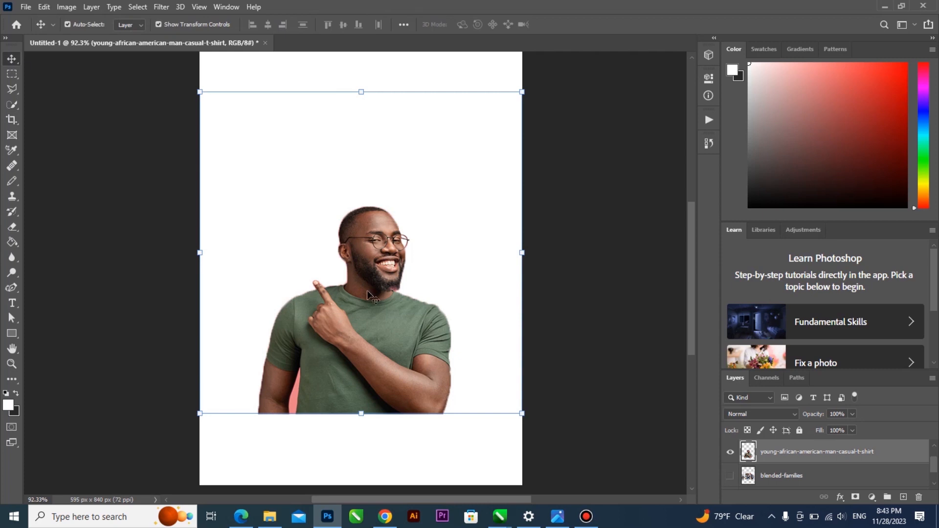
key(ctrl+z)
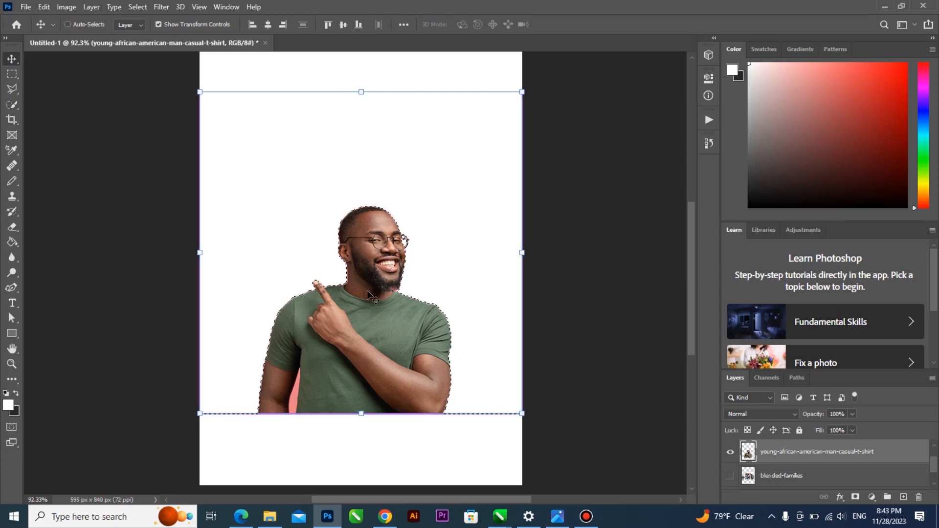
Undo the background deletion and try an Object Selection box around the man, then deselect
key(ctrl+z)
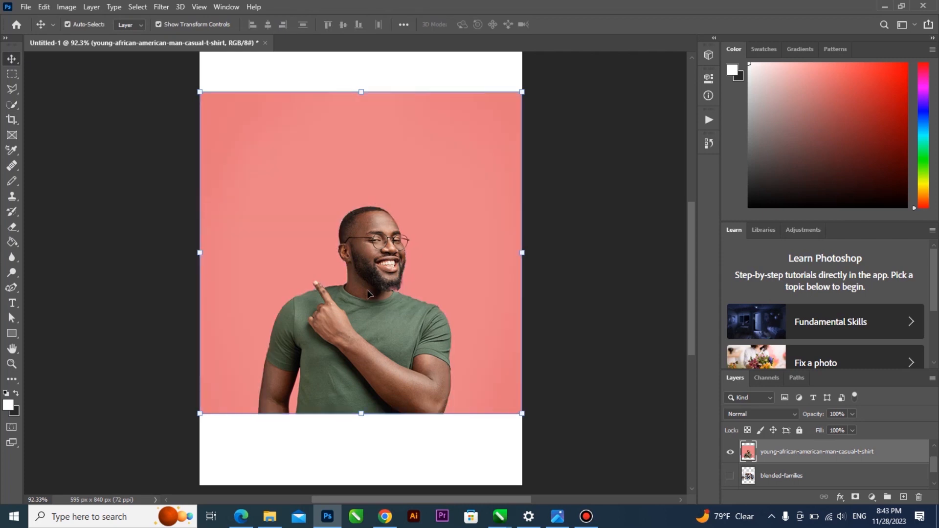
scroll(434, 312, down, 2)
scroll(430, 332, up, 5)
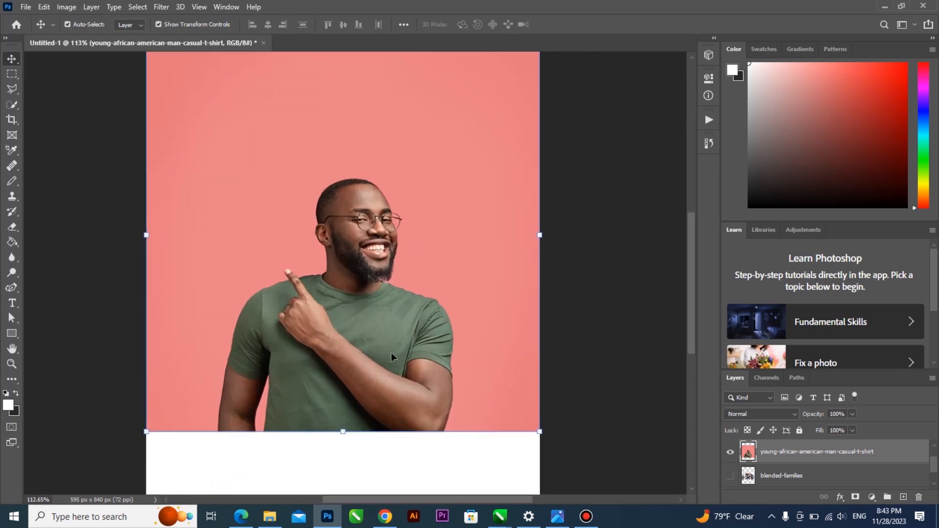
click(9, 107)
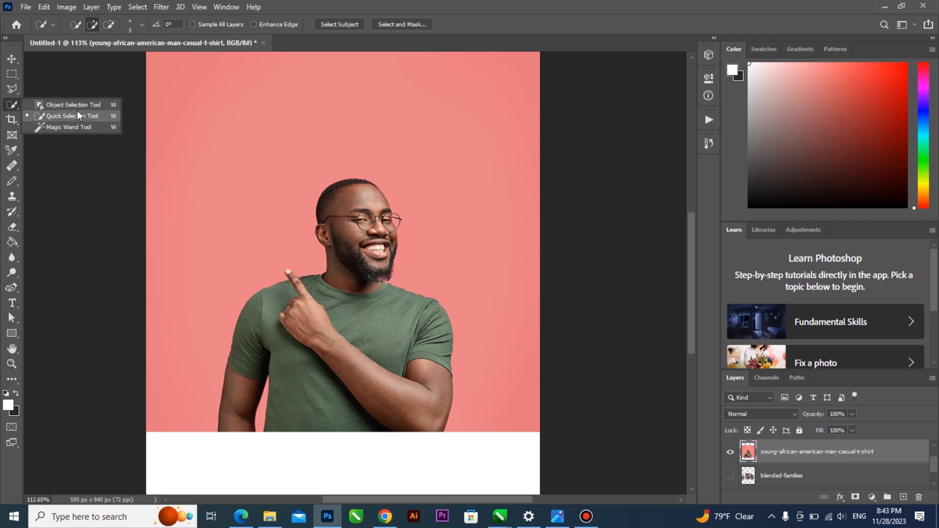
click(77, 106)
drag(182, 377, 455, 166)
key(ctrl+d)
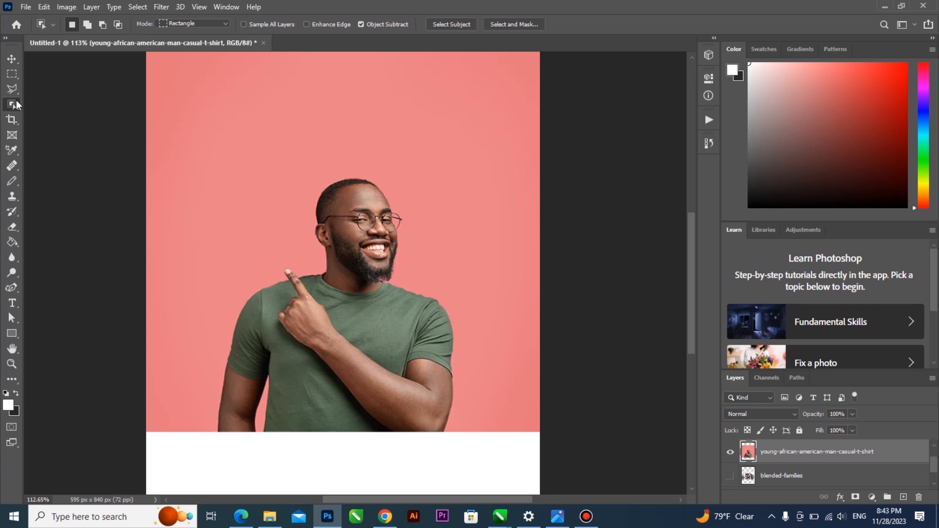
Try a Quick Selection over the left pink background, then deselect
right_click(13, 104)
click(66, 117)
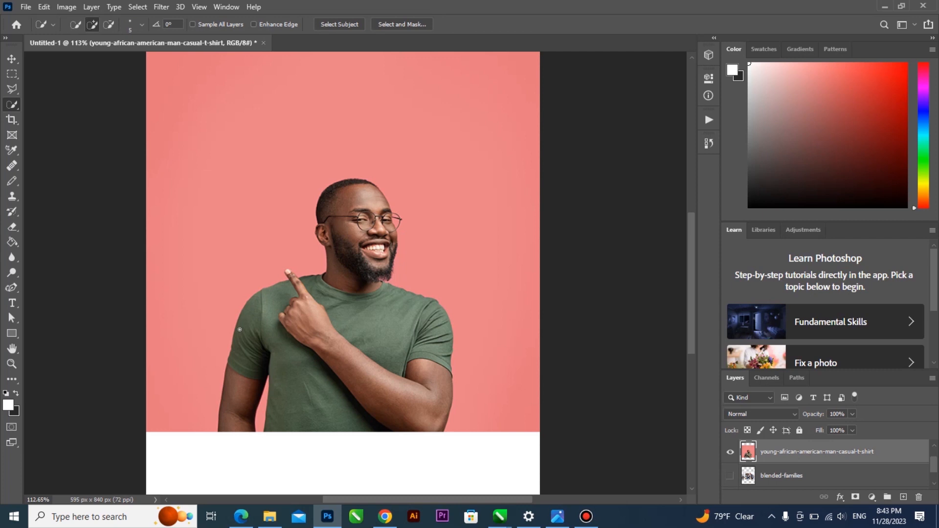
mouse_move(202, 418)
mouse_down()
mouse_move(232, 270)
mouse_move(308, 132)
mouse_up()
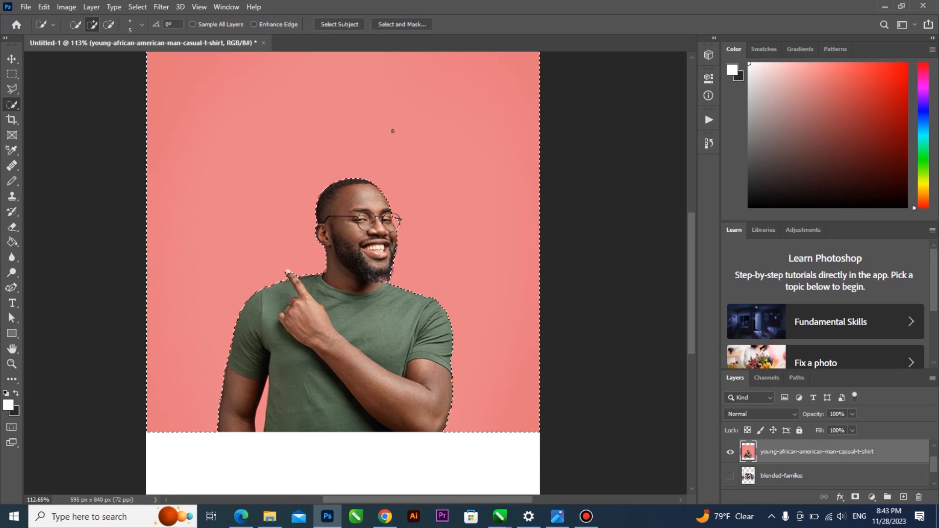
key(ctrl+d)
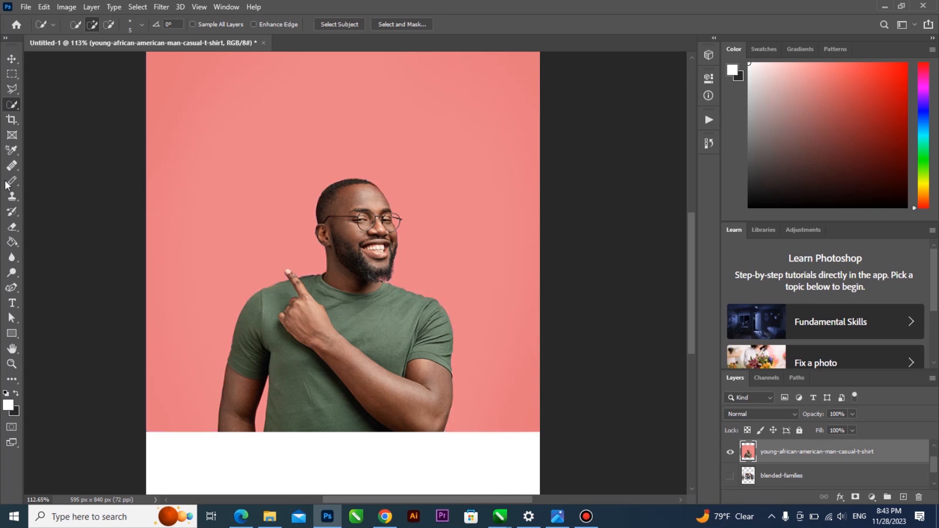
Select the pink background with the Magic Wand and delete it, leaving the man on white
right_click(10, 106)
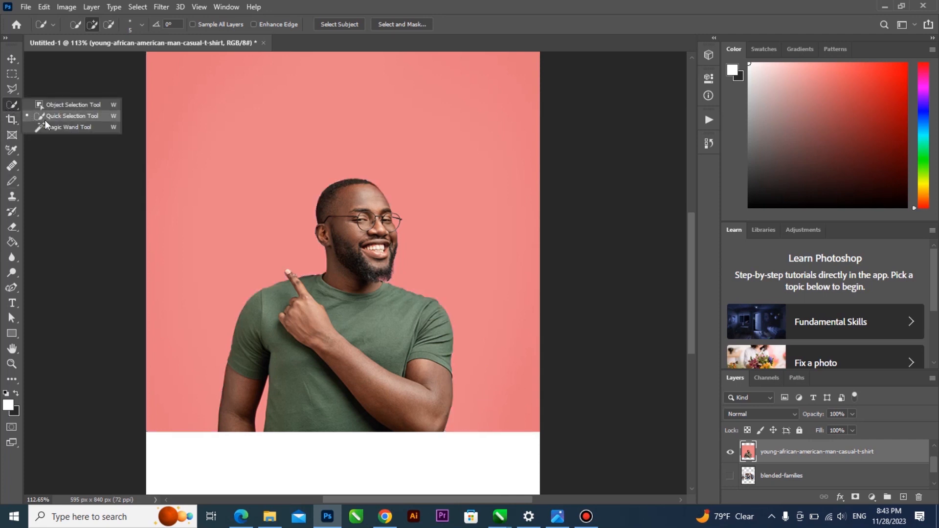
click(70, 129)
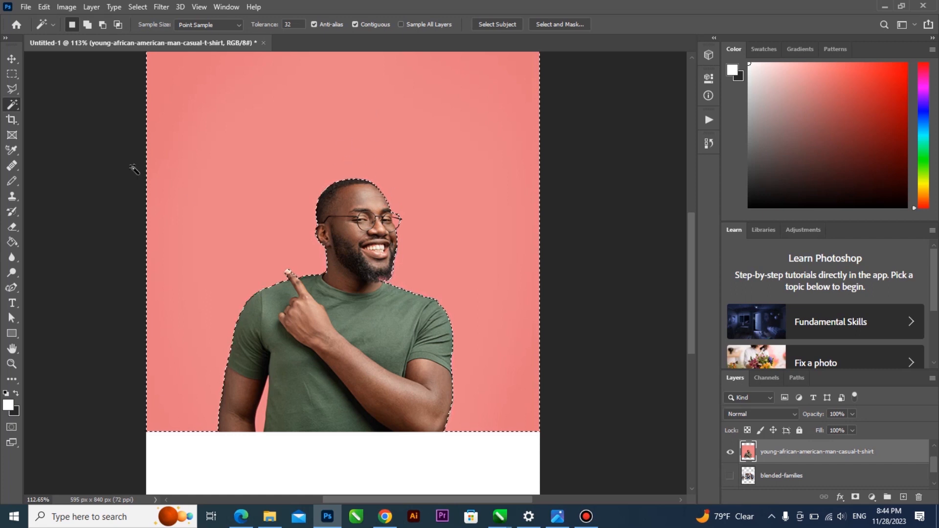
right_click(12, 106)
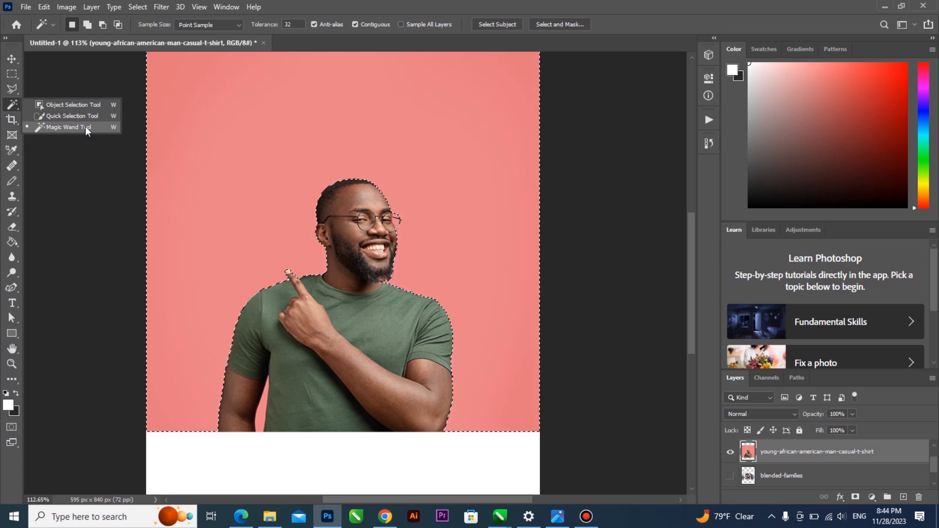
click(372, 2)
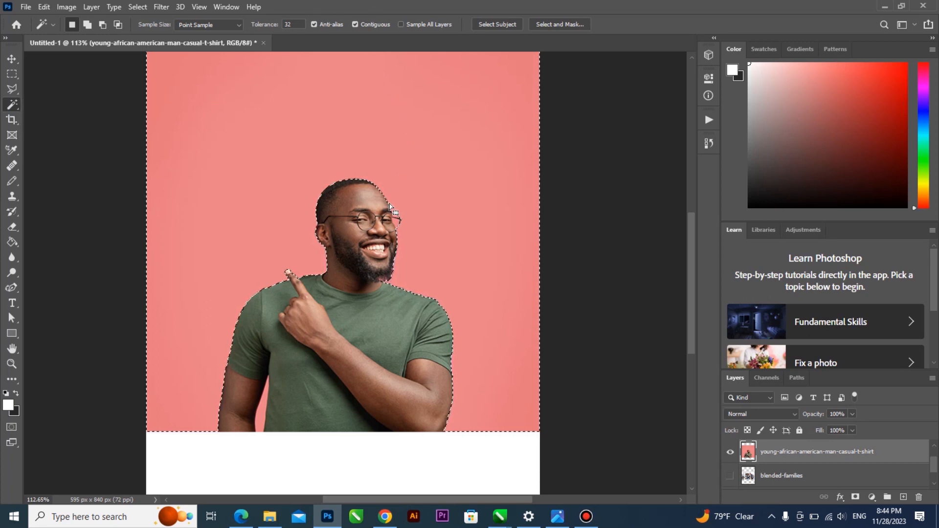
key(Delete)
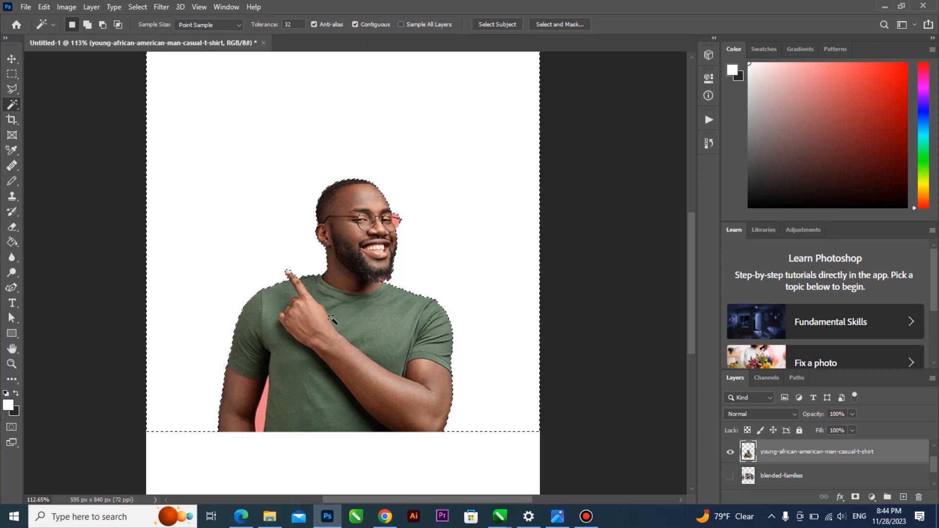
right_click(18, 104)
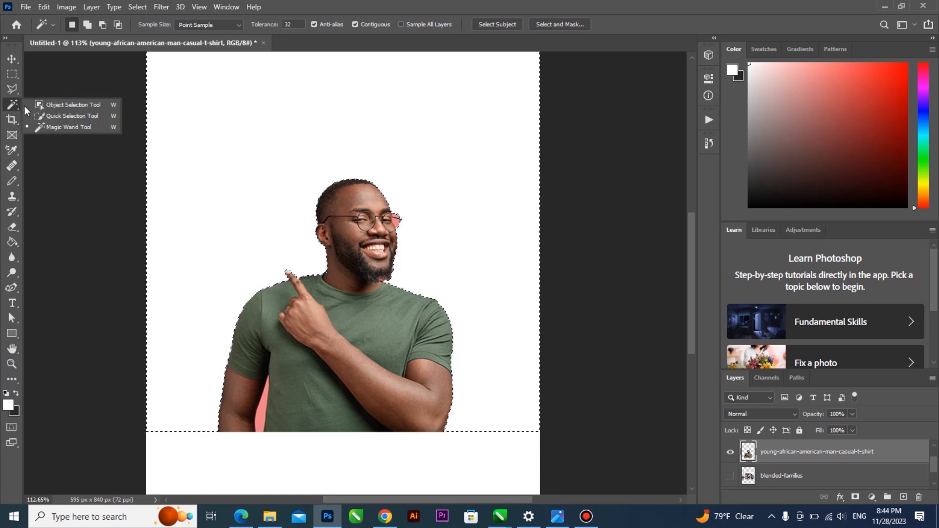
click(302, 6)
scroll(287, 272, up, 8)
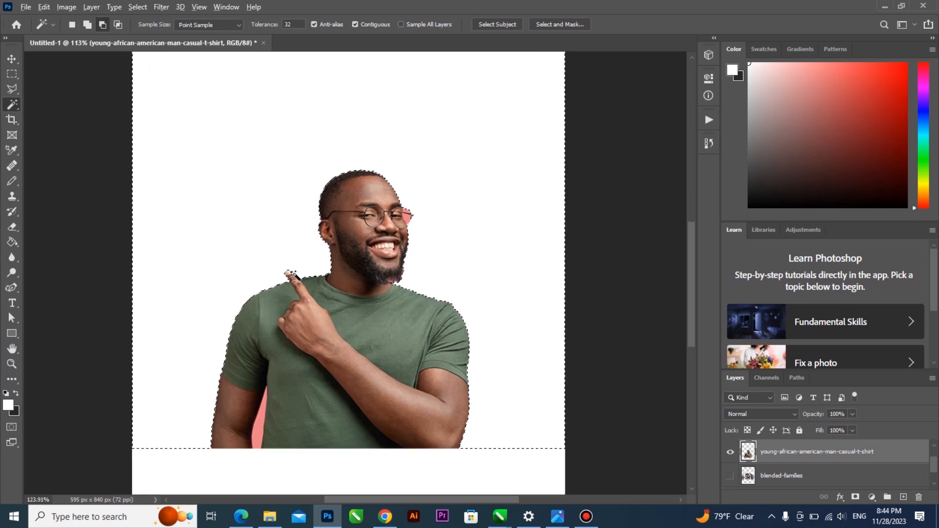
scroll(274, 265, up, 3)
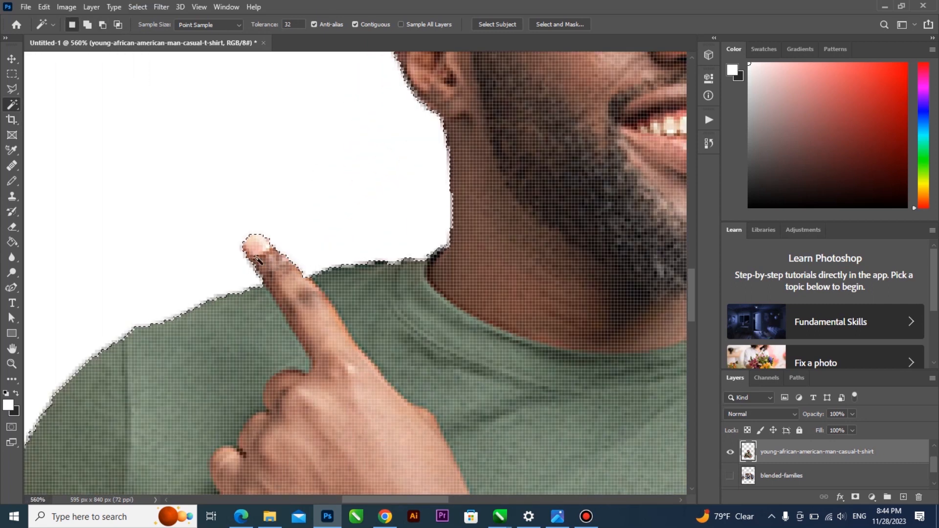
right_click(12, 104)
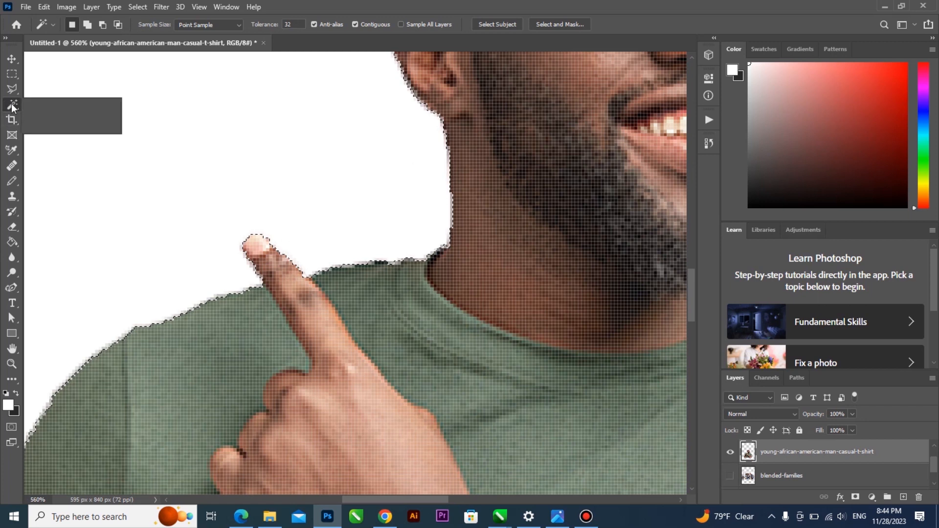
click(350, 116)
scroll(351, 119, down, 10)
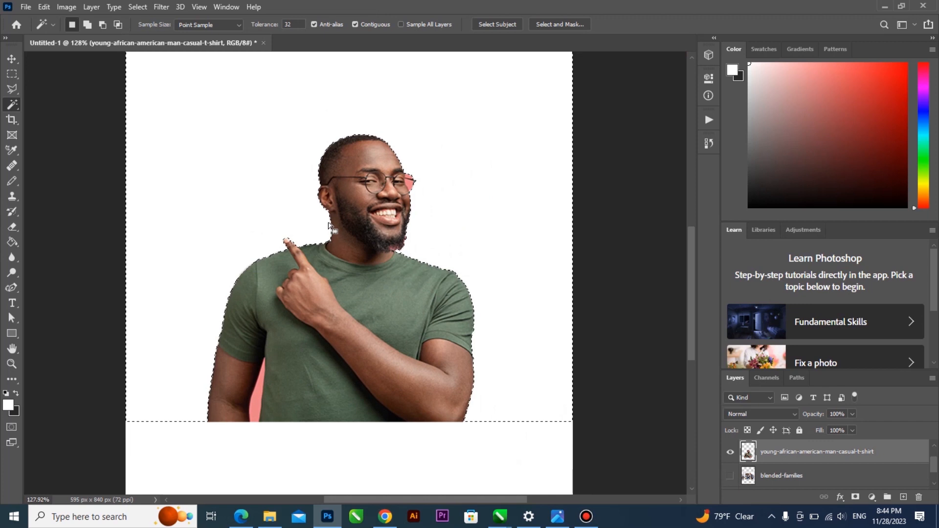
key(ctrl+d)
scroll(397, 178, up, 6)
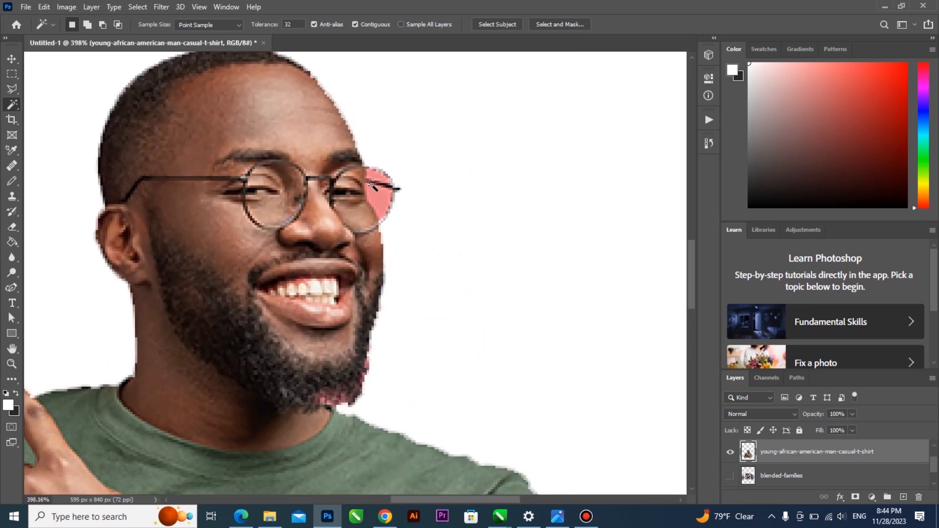
scroll(364, 189, up, 2)
scroll(29, 105, down, 1)
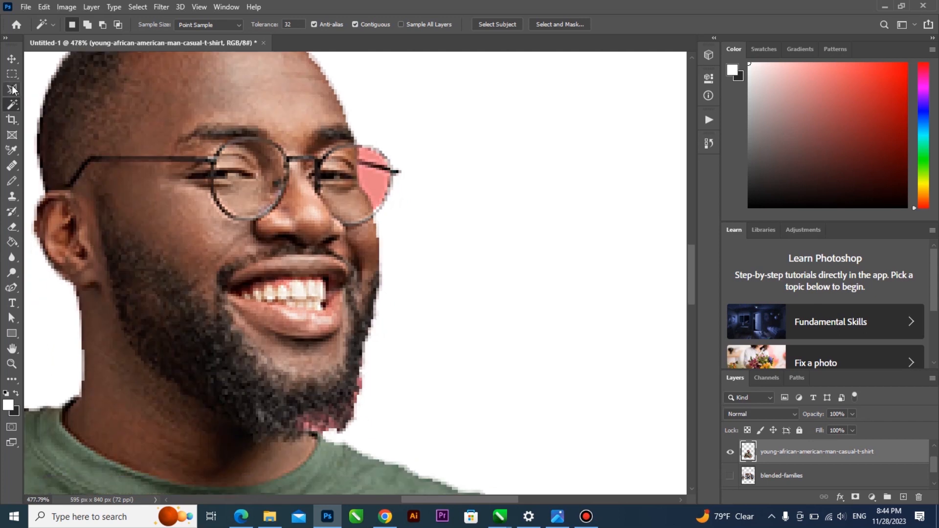
click(11, 88)
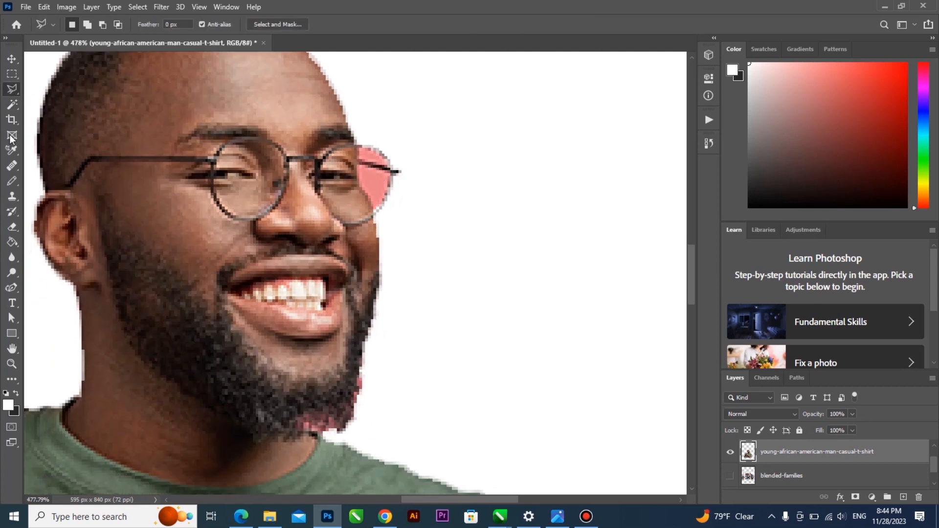
click(14, 106)
right_click(14, 107)
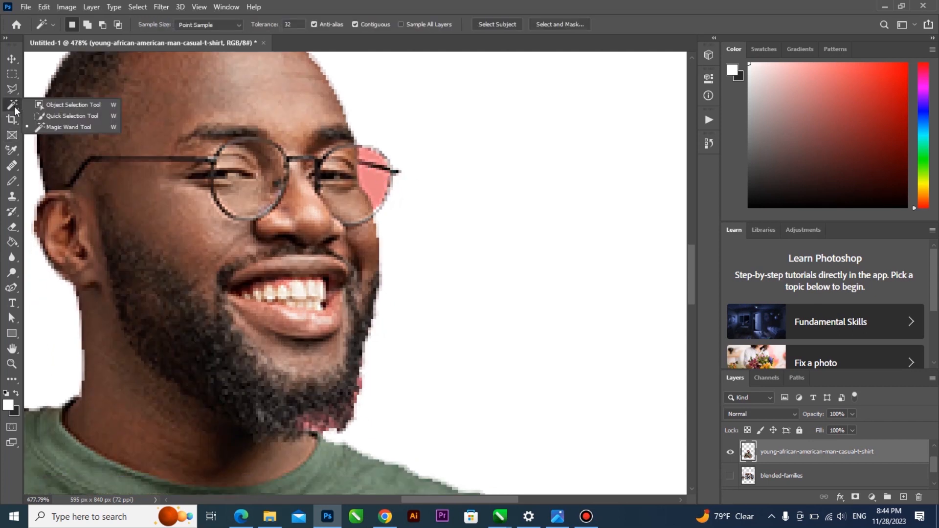
click(51, 128)
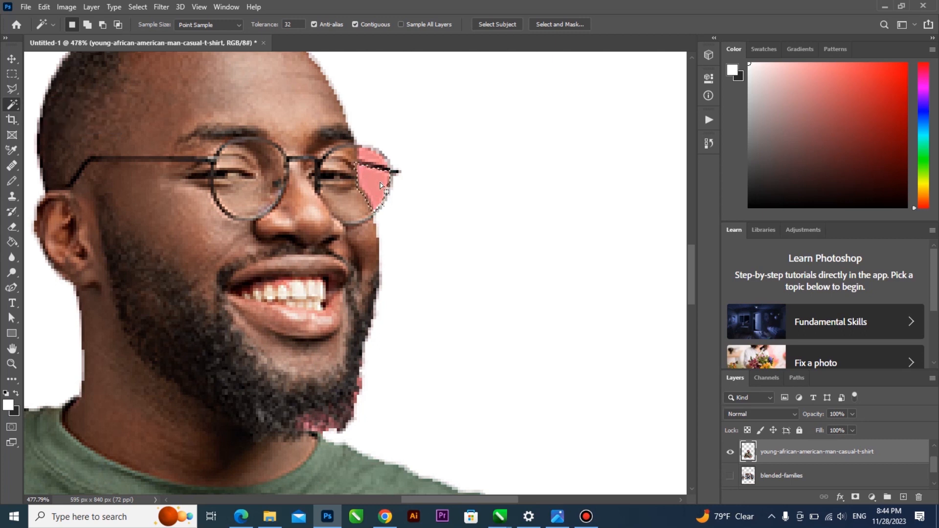
scroll(372, 183, up, 1)
scroll(373, 182, up, 1)
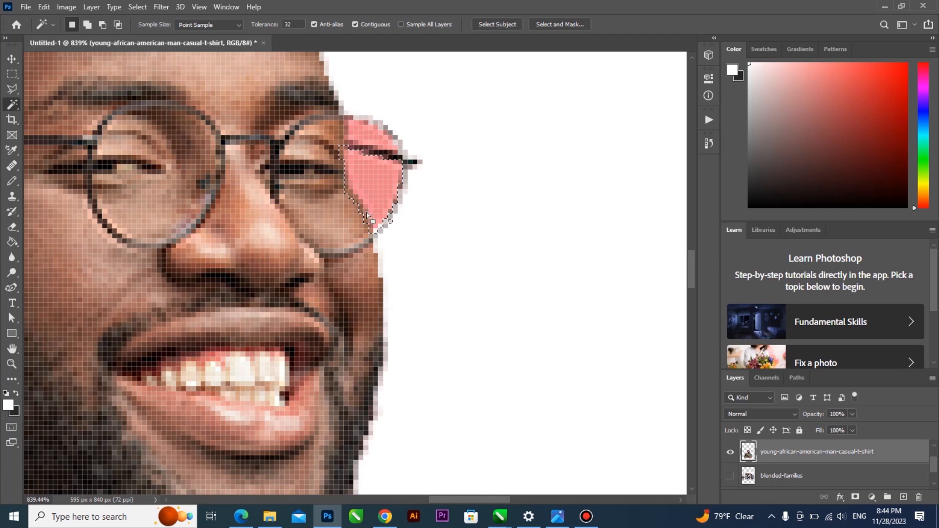
key(ctrl+d)
scroll(136, 150, down, 2)
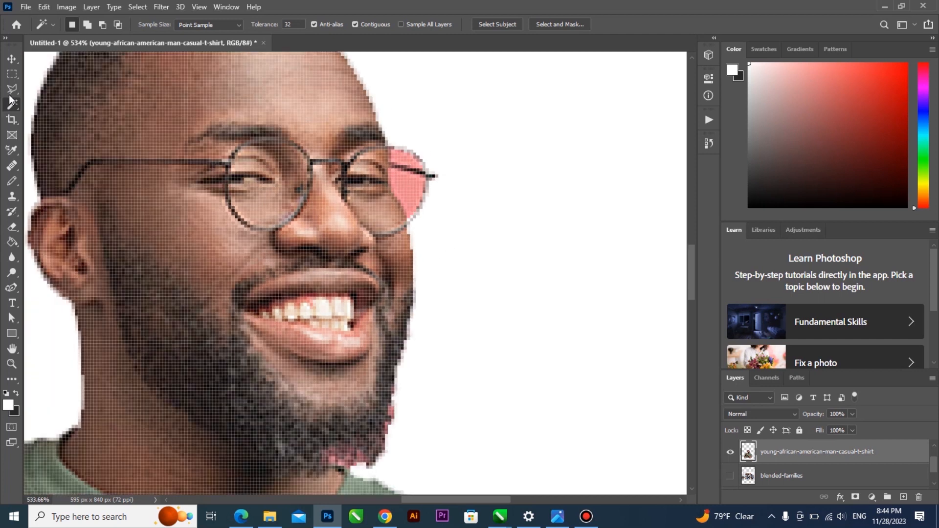
click(12, 90)
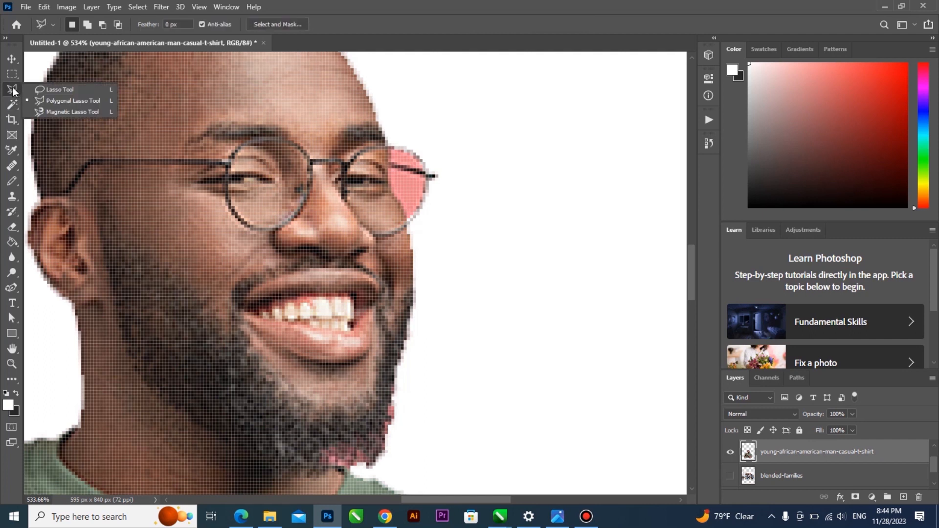
Erase the pink inside the man's right glasses lens using a Polygonal Lasso outline
click(66, 101)
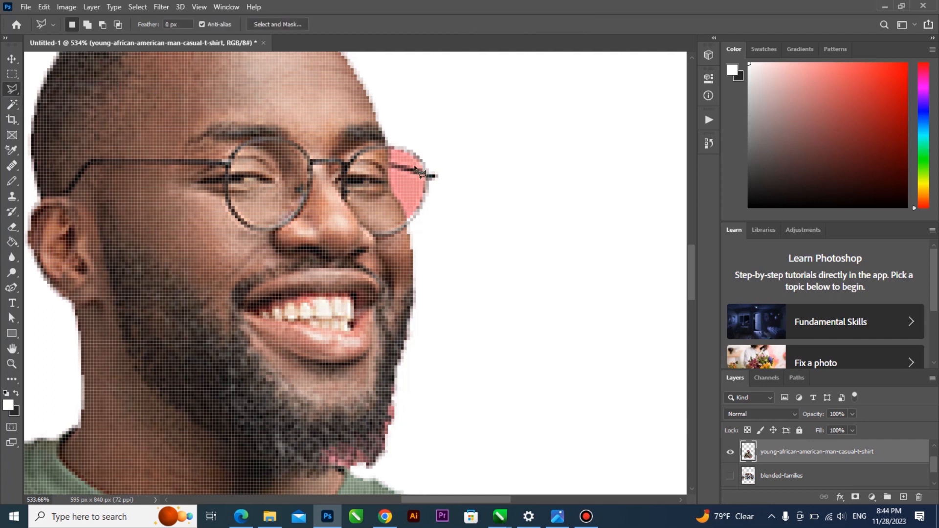
click(392, 193)
click(400, 204)
click(409, 217)
click(422, 182)
click(390, 170)
key(Delete)
key(ctrl+d)
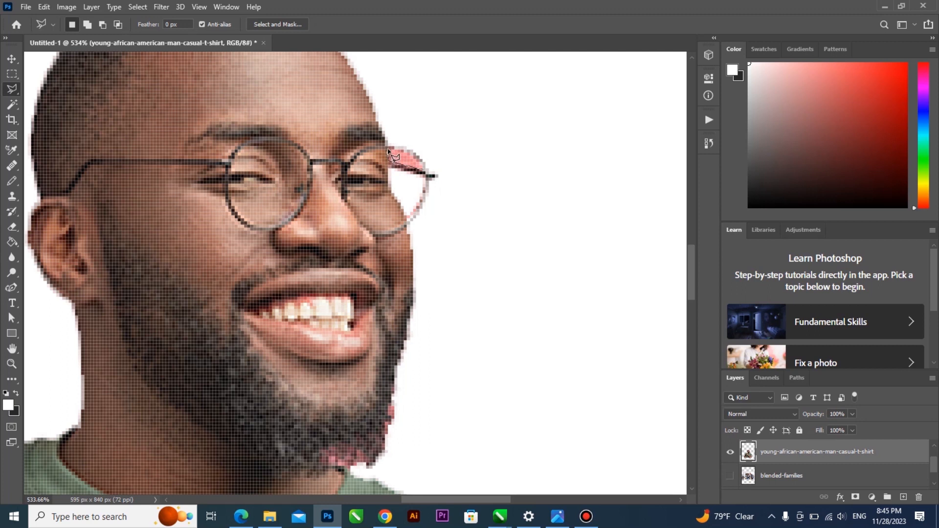
Lasso and delete the pink patch just above the glasses lens
click(392, 151)
click(425, 172)
key(Delete)
scroll(430, 178, down, 3)
scroll(399, 171, down, 3)
scroll(268, 391, up, 4)
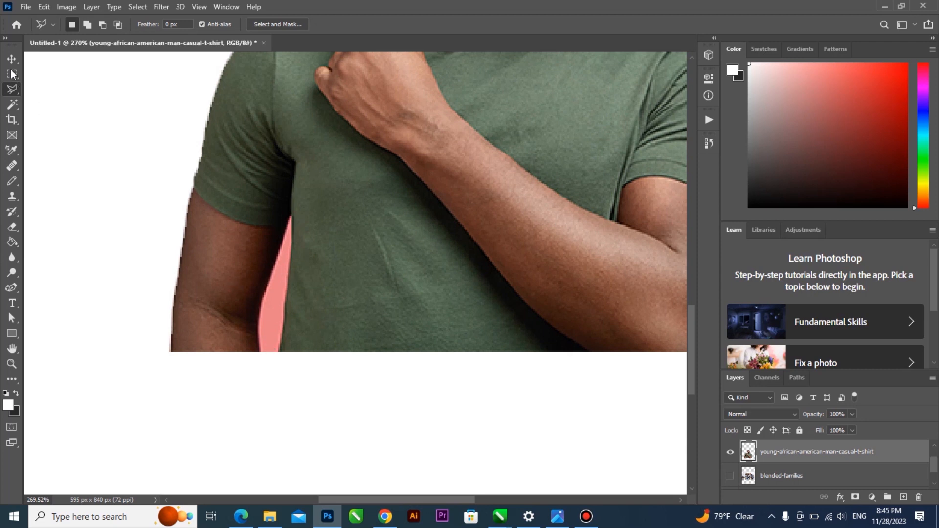
Magic Wand-select the pink gap between the man's left arm and shirt
click(13, 104)
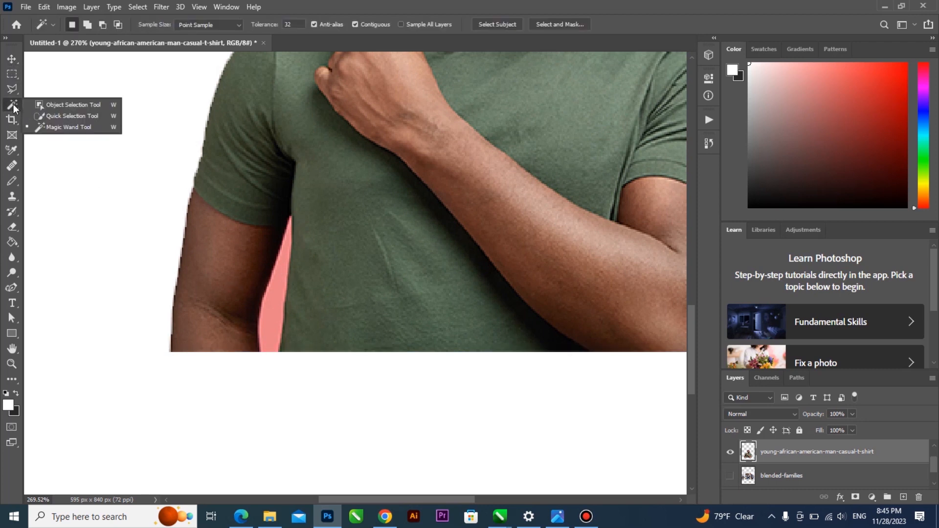
click(69, 127)
click(275, 297)
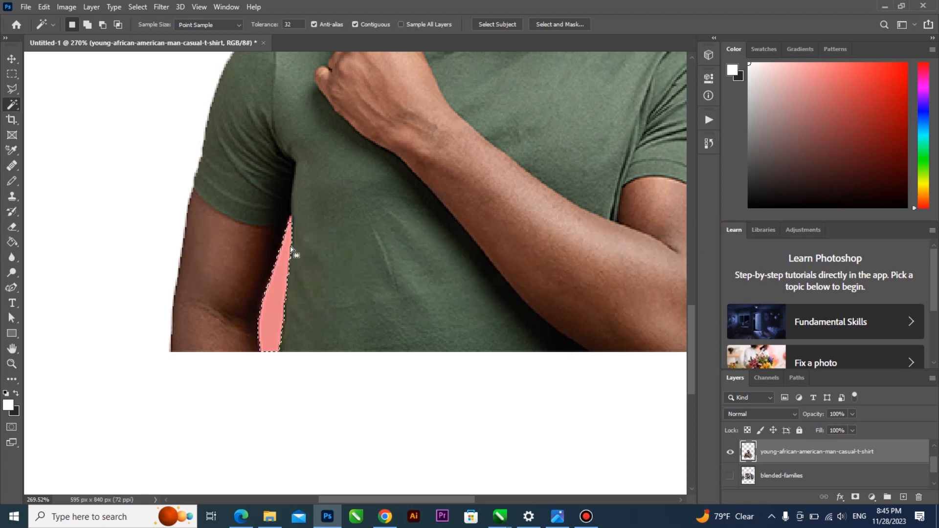
scroll(291, 250, up, 3)
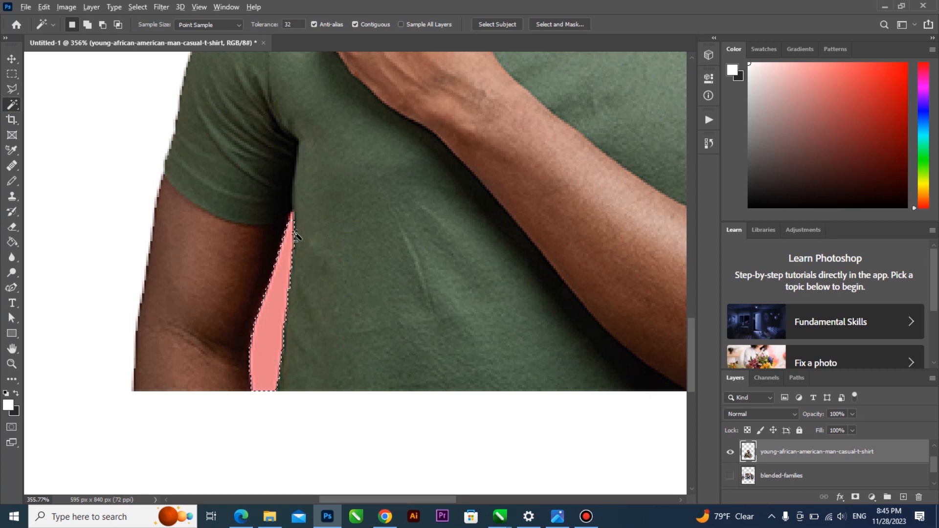
scroll(294, 233, up, 2)
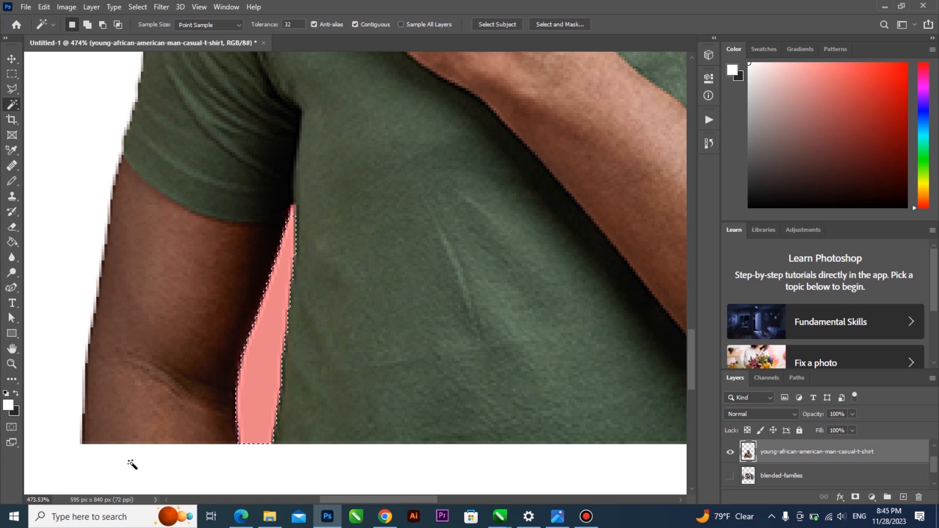
scroll(132, 464, up, 1)
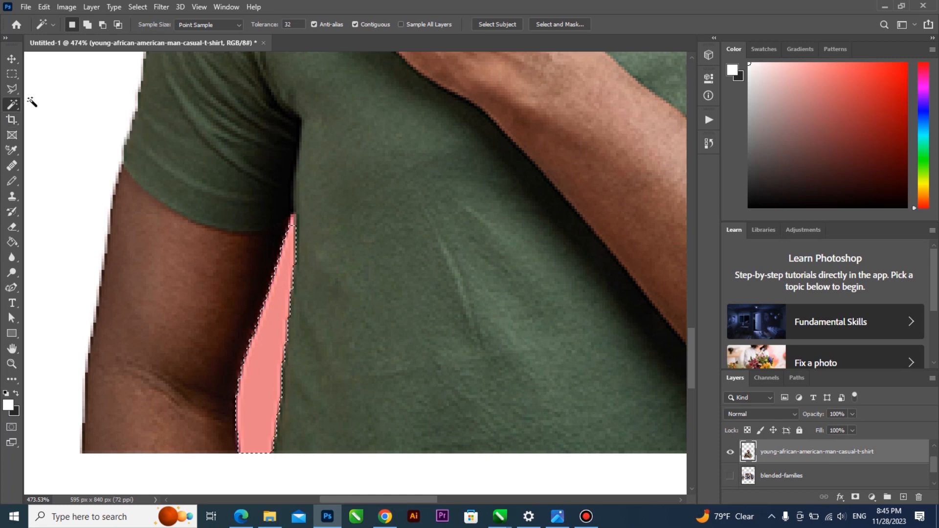
Refine the gap selection with the Polygonal Lasso, adding and subtracting areas, and delete it
click(12, 89)
right_click(12, 90)
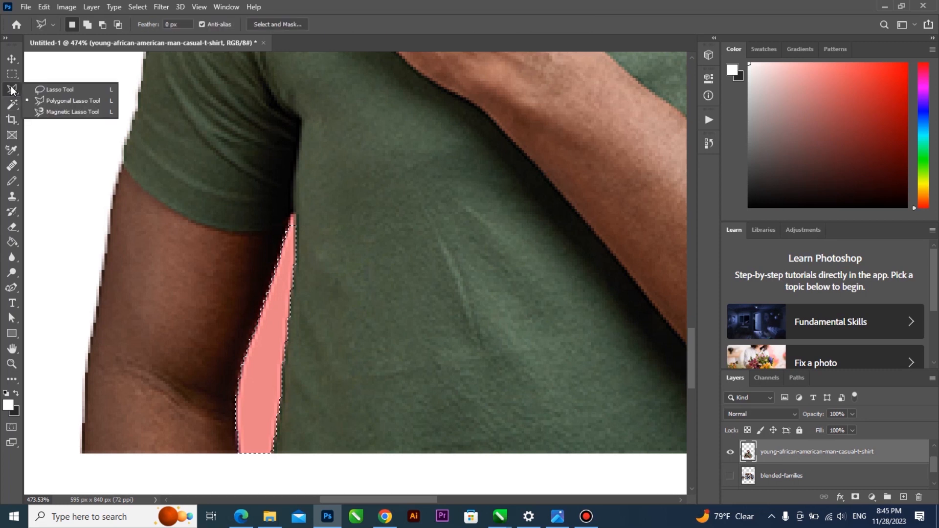
click(54, 99)
key(shift)
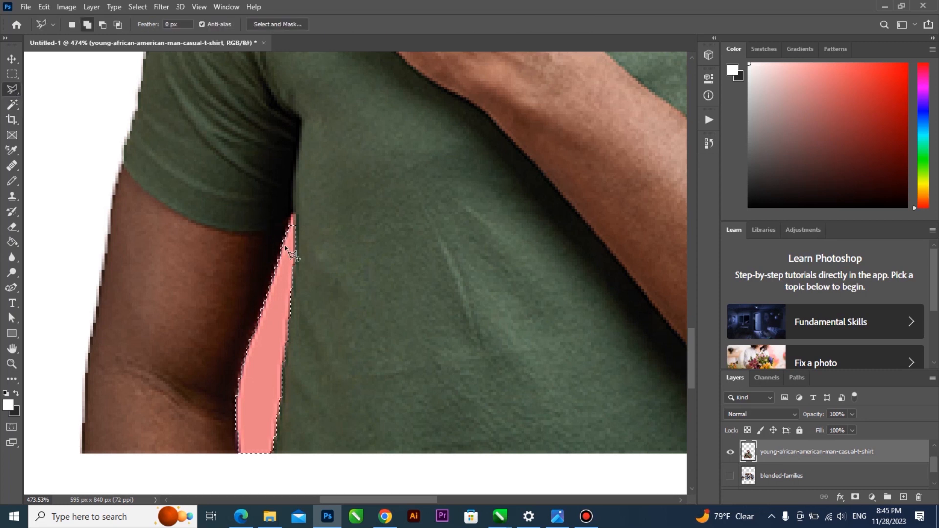
key(alt)
key(shift)
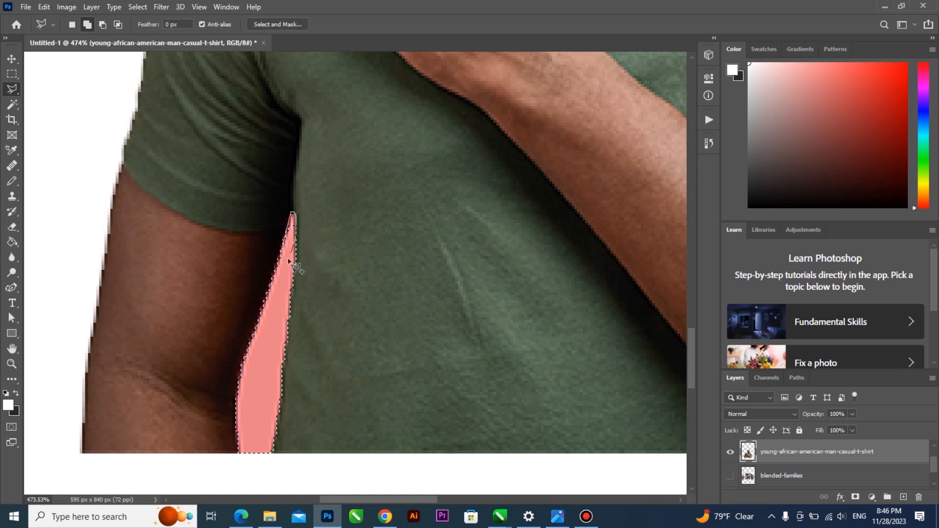
scroll(283, 217, down, 5)
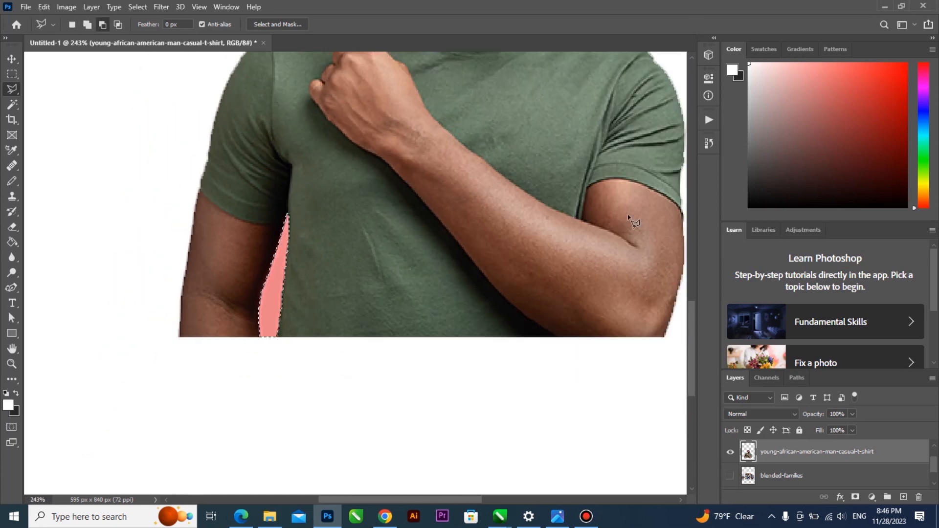
key(Delete)
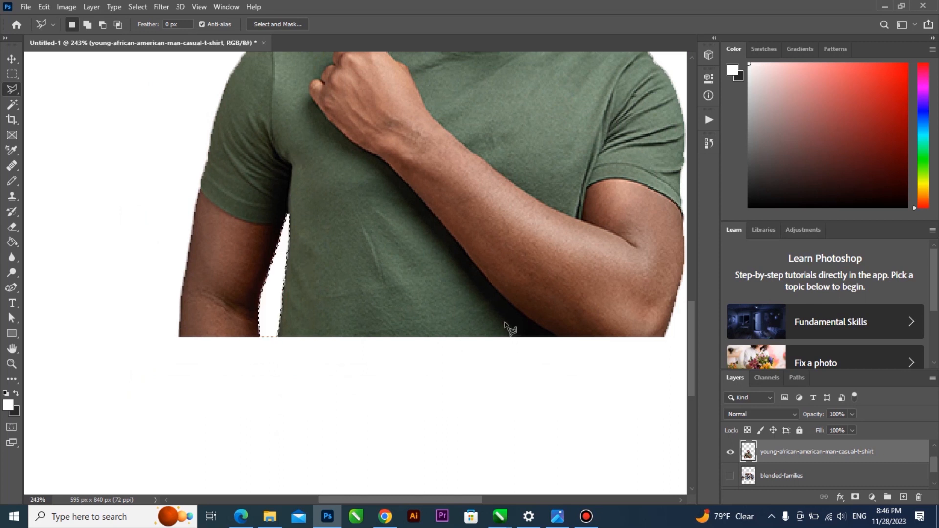
scroll(341, 336, down, 5)
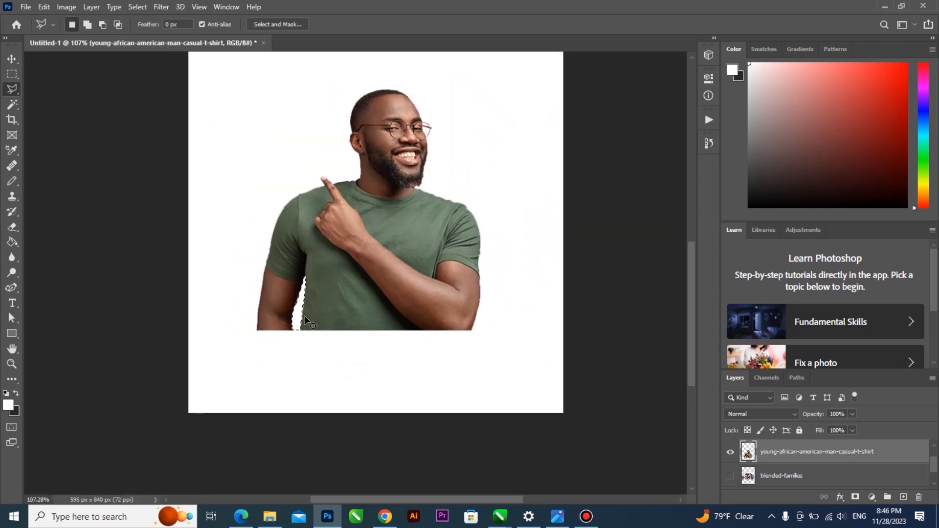
Scale the cut-out man to 147.4% with the Move tool, shift him left, and commit
scroll(362, 258, down, 1)
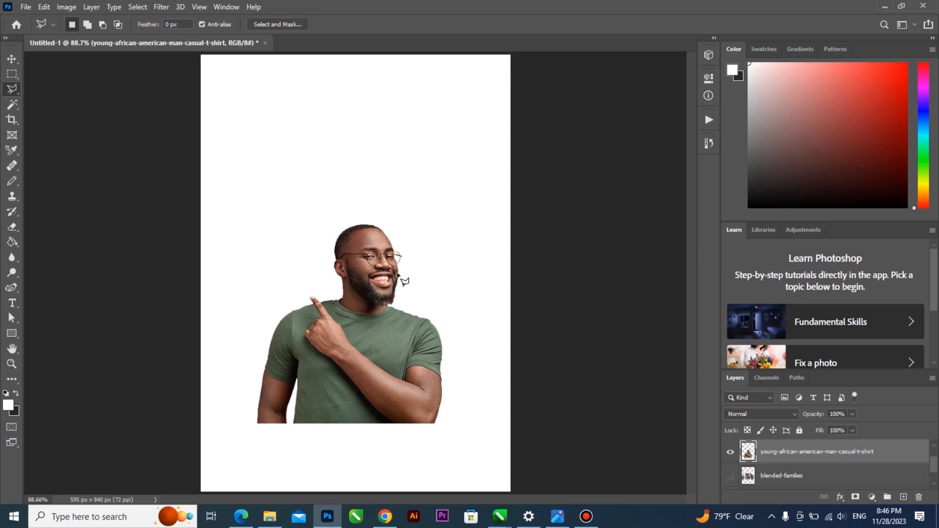
click(12, 105)
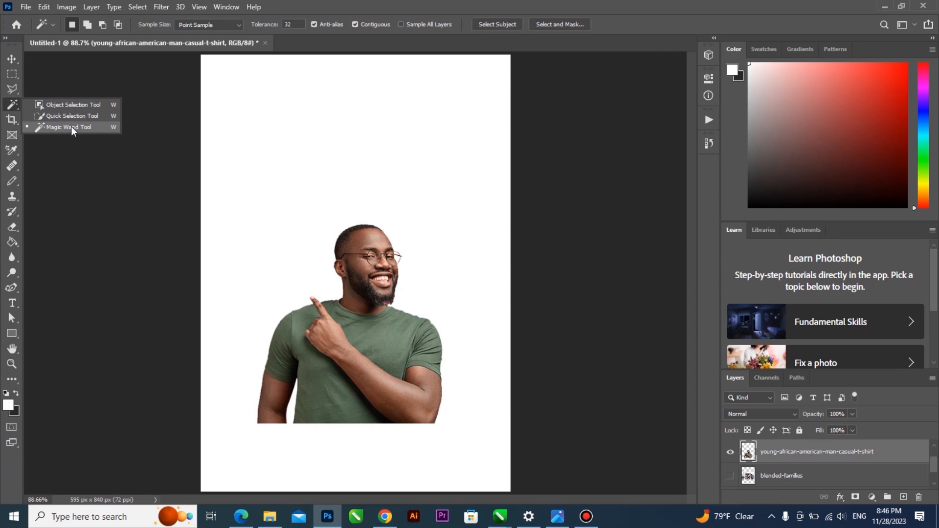
click(11, 59)
drag(444, 219, 530, 127)
drag(406, 266, 367, 279)
scroll(410, 251, down, 2)
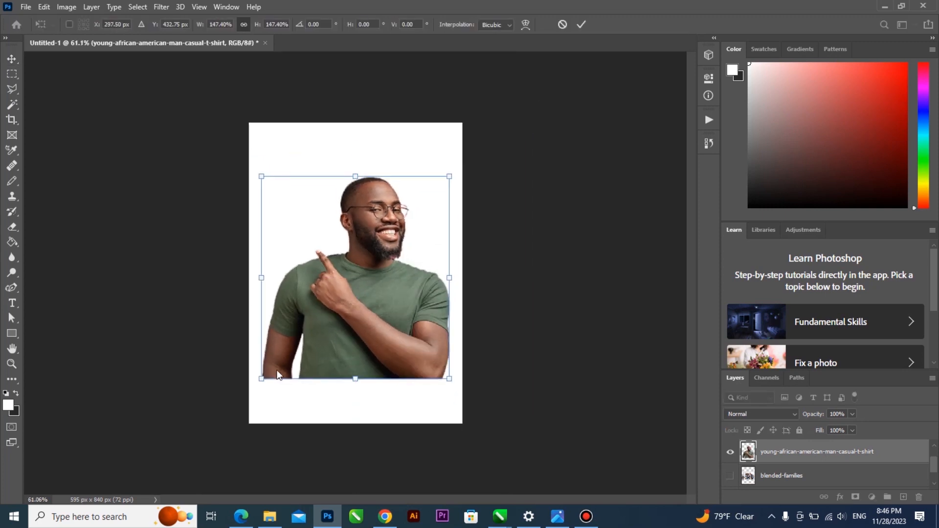
key(Return)
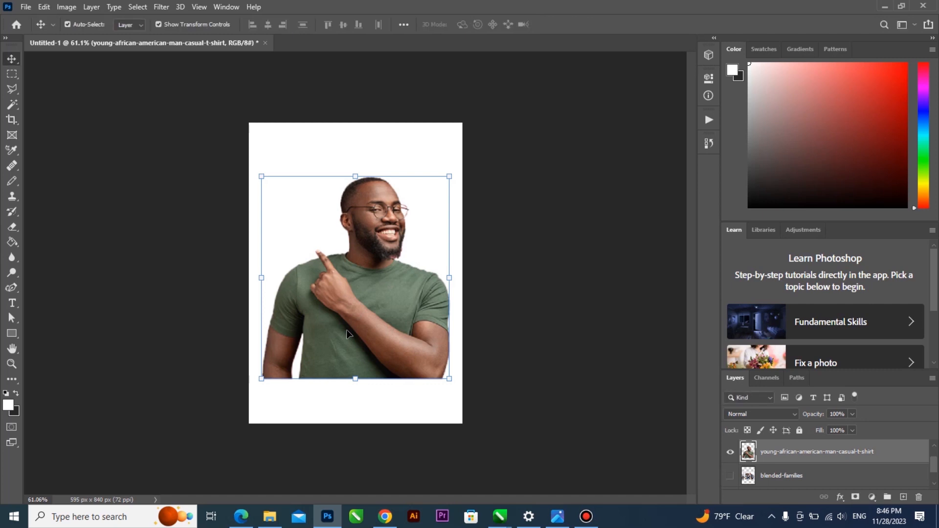